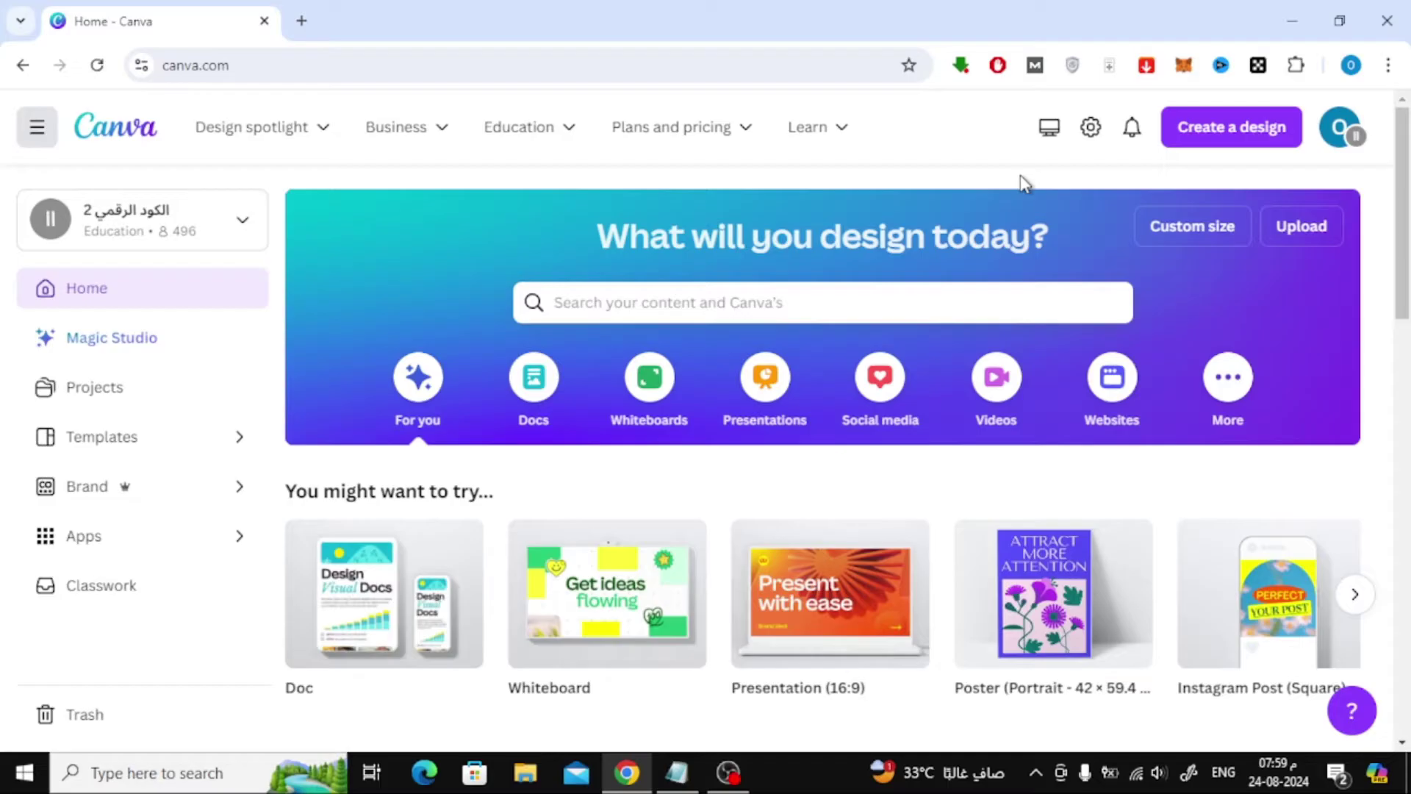
- Start a new blank Video design by searching 'v' in Create a design
click(1222, 136)
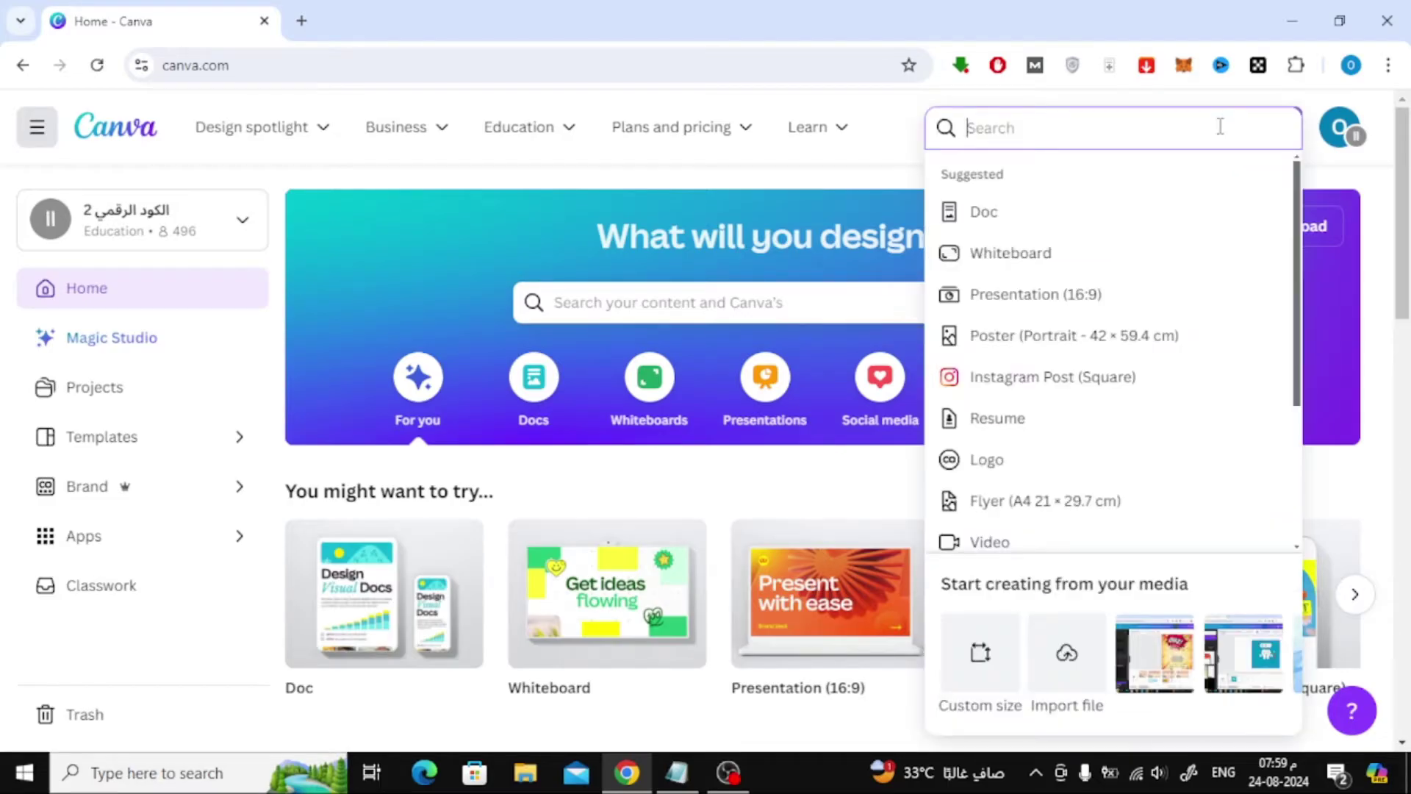
text(v)
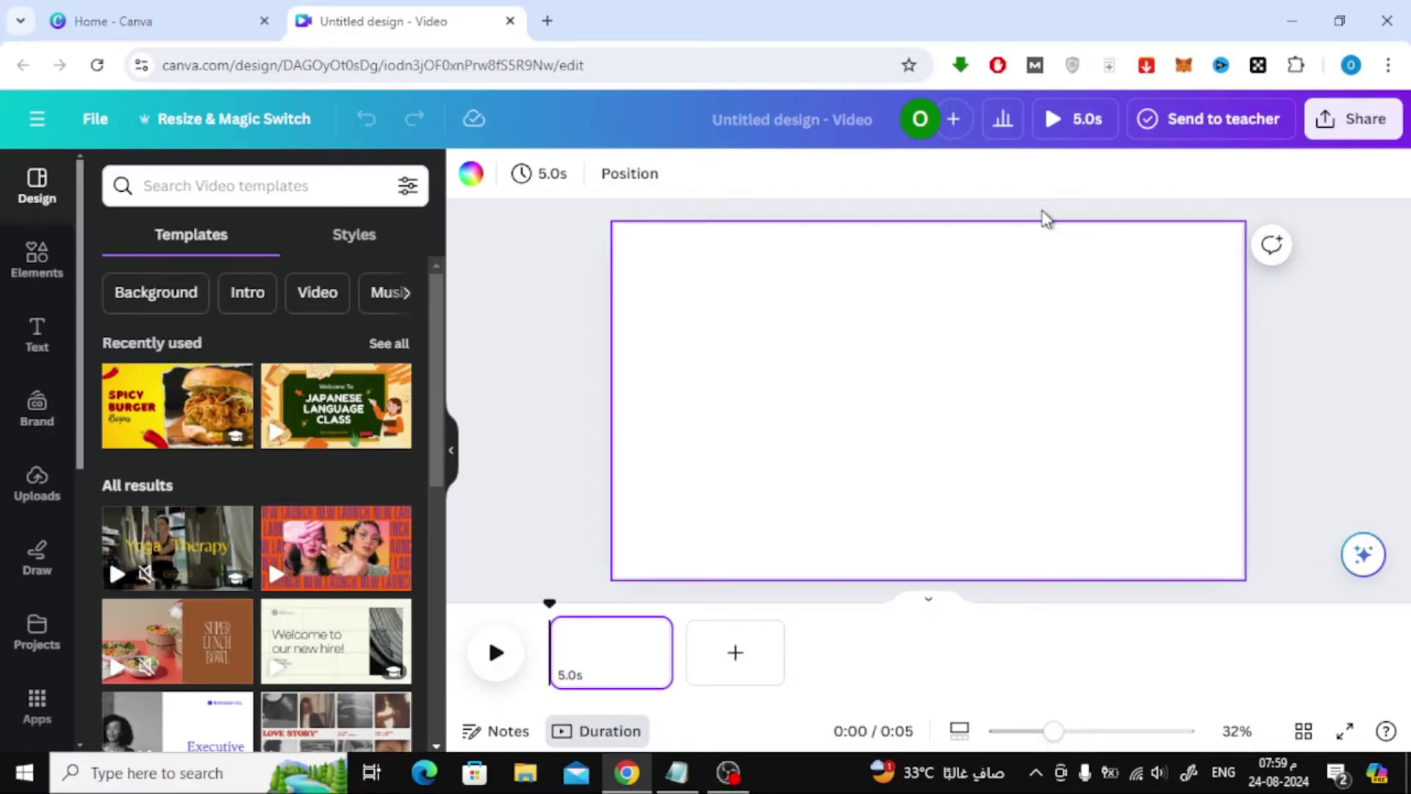
- Add the 21s green hexagon bokeh video from the 'green backgoun' Videos search and set it as the page background
click(35, 278)
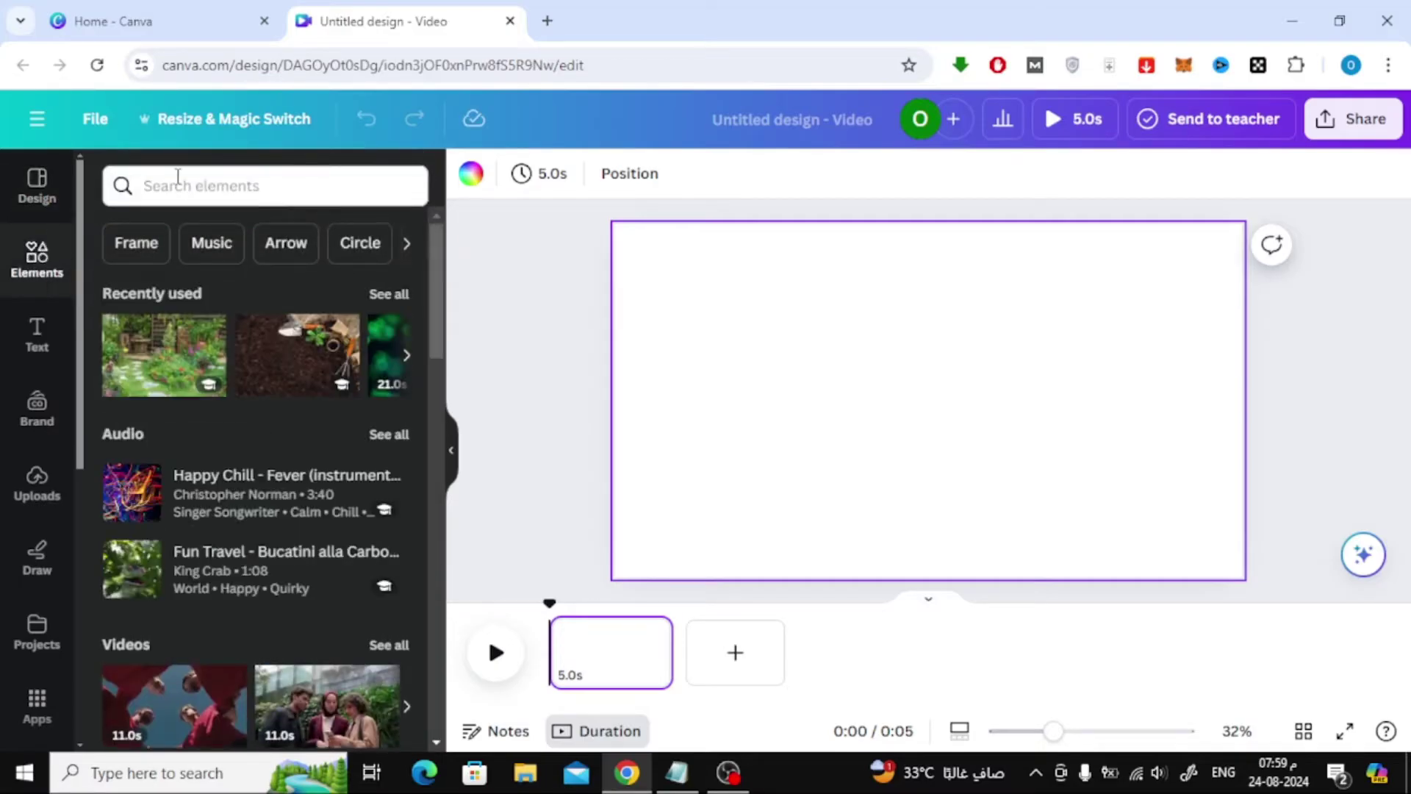
click(215, 182)
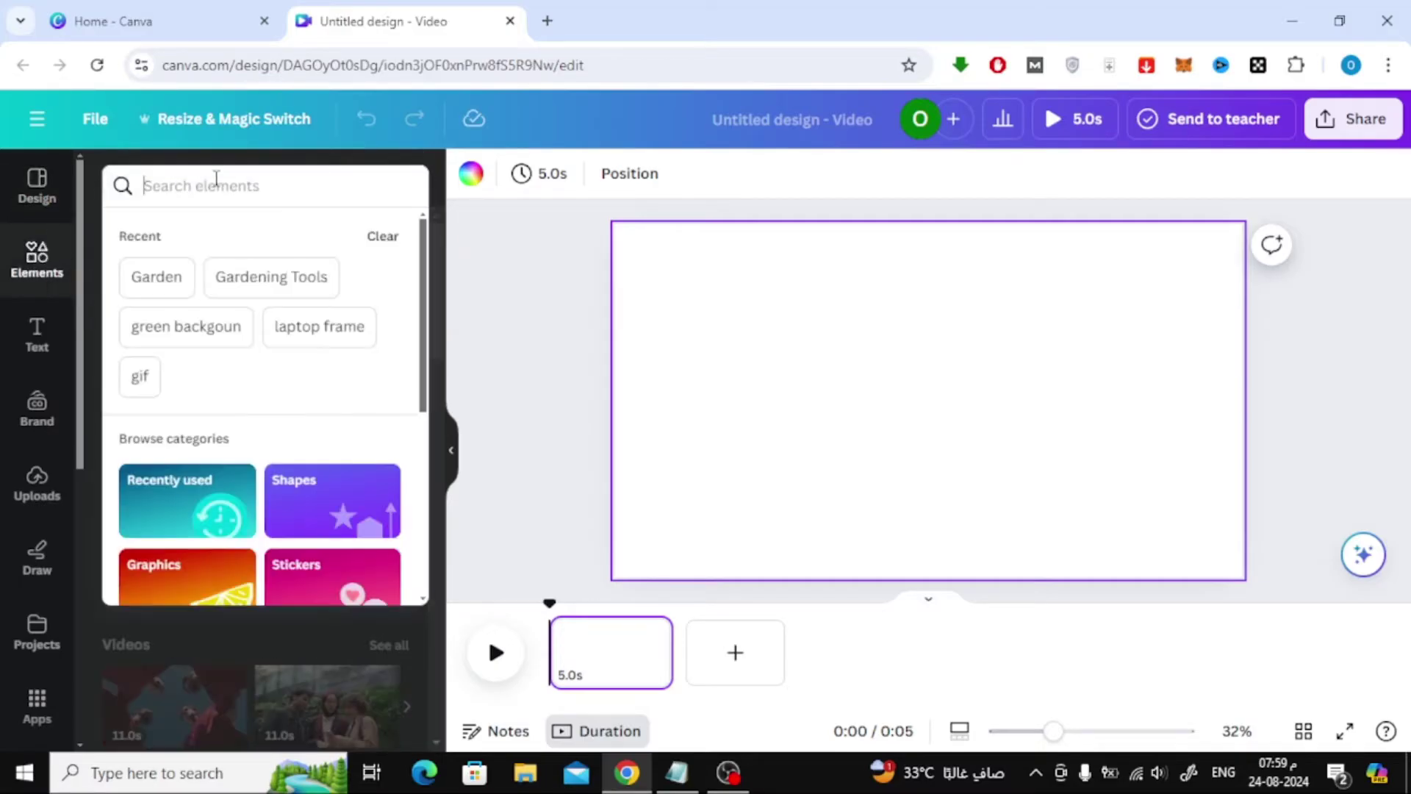
click(194, 330)
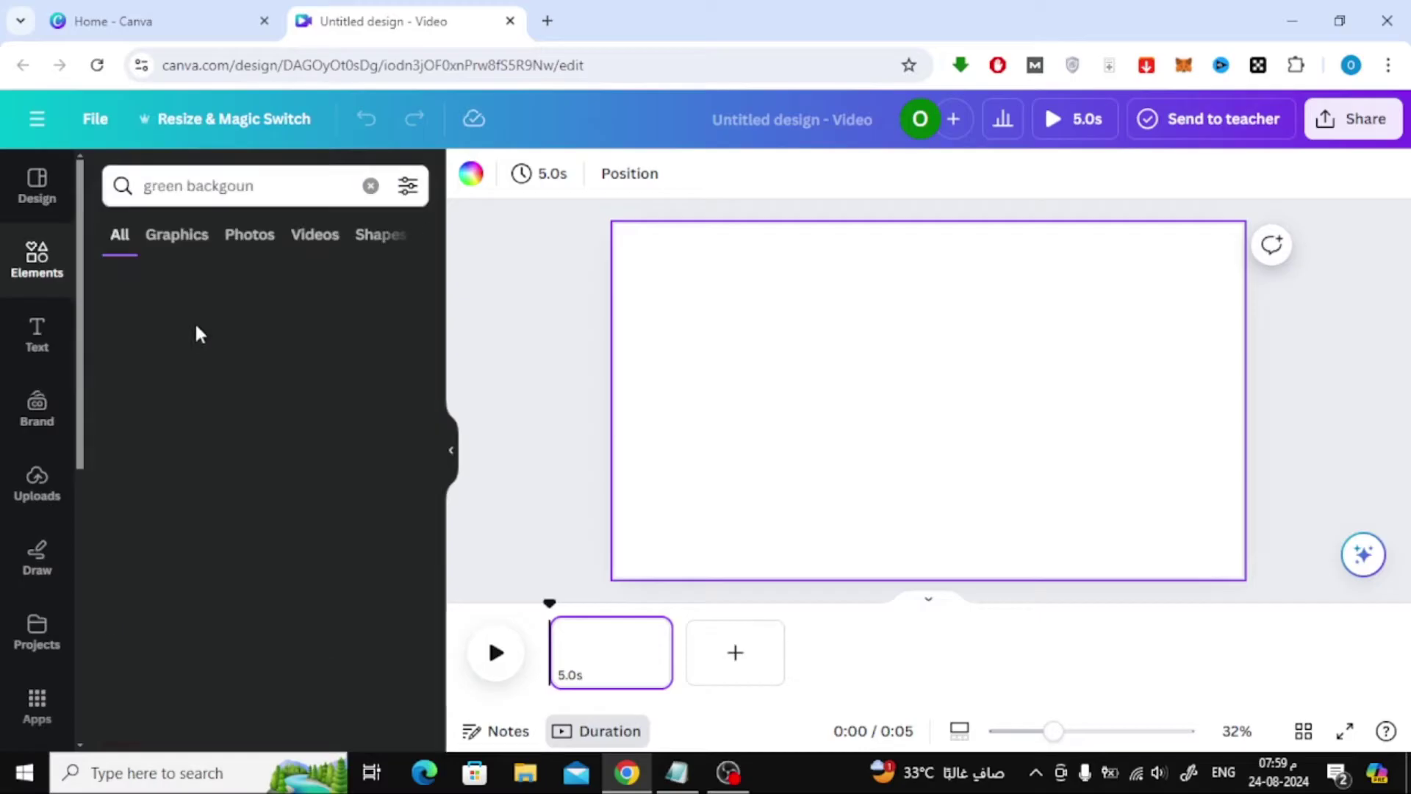
click(309, 239)
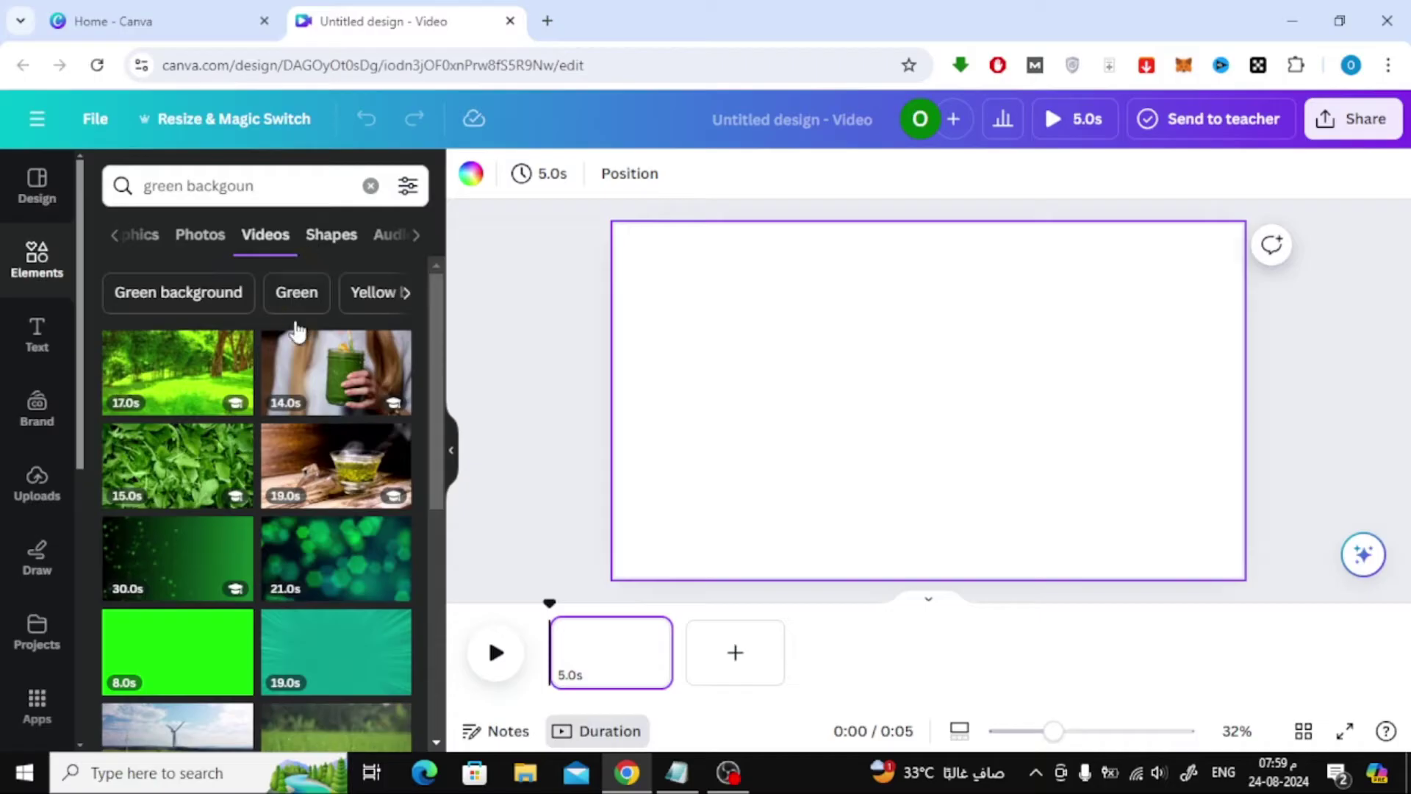
scroll(314, 563, down, 1)
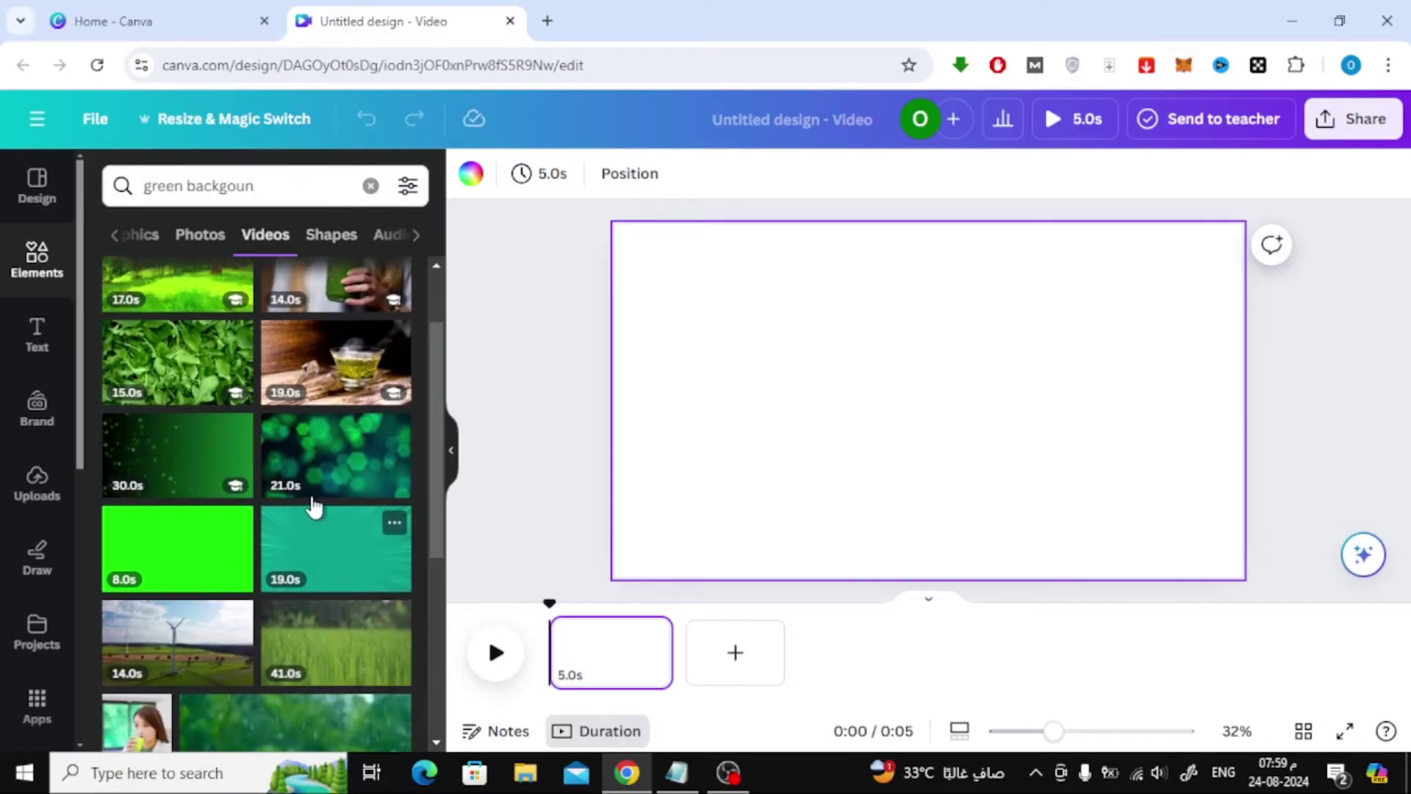
click(324, 455)
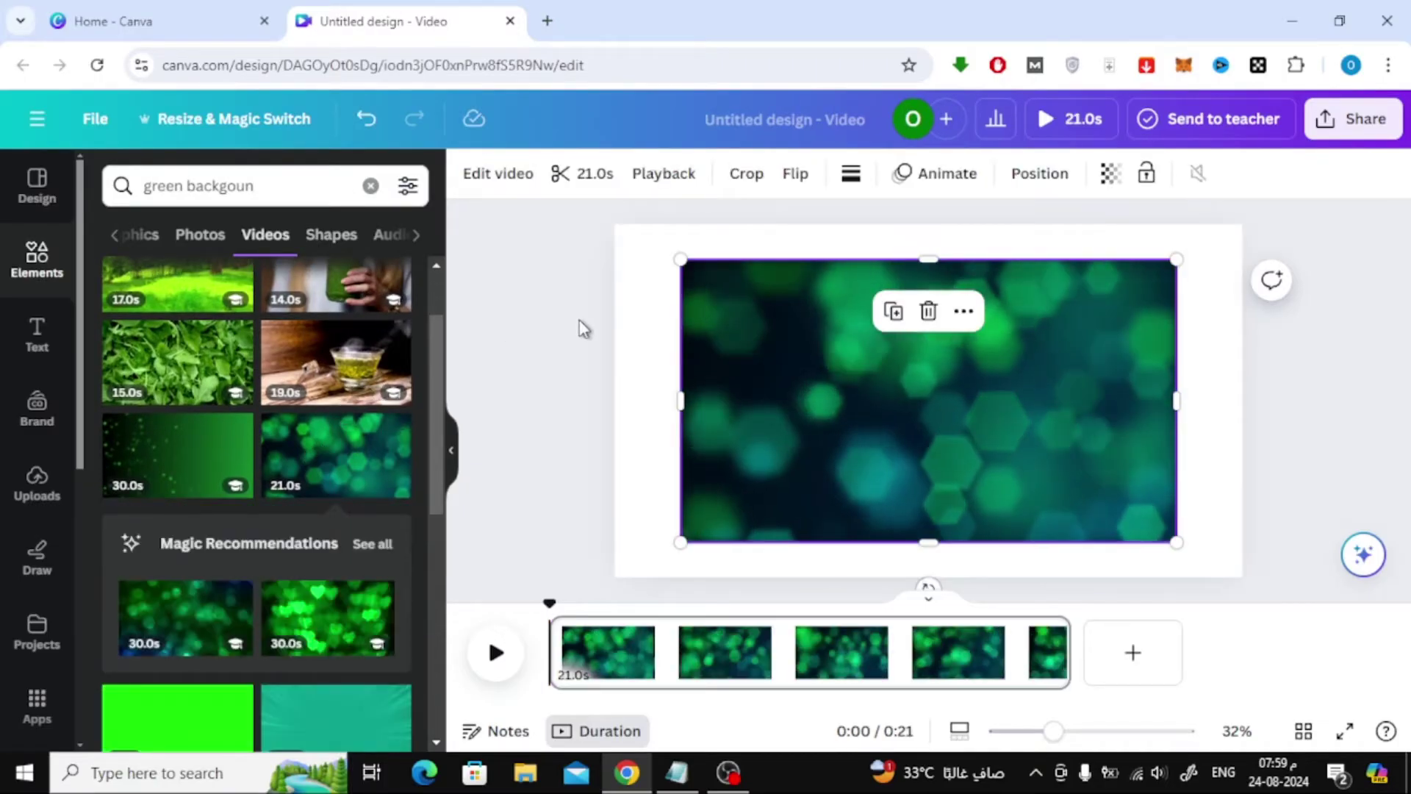
right_click(753, 302)
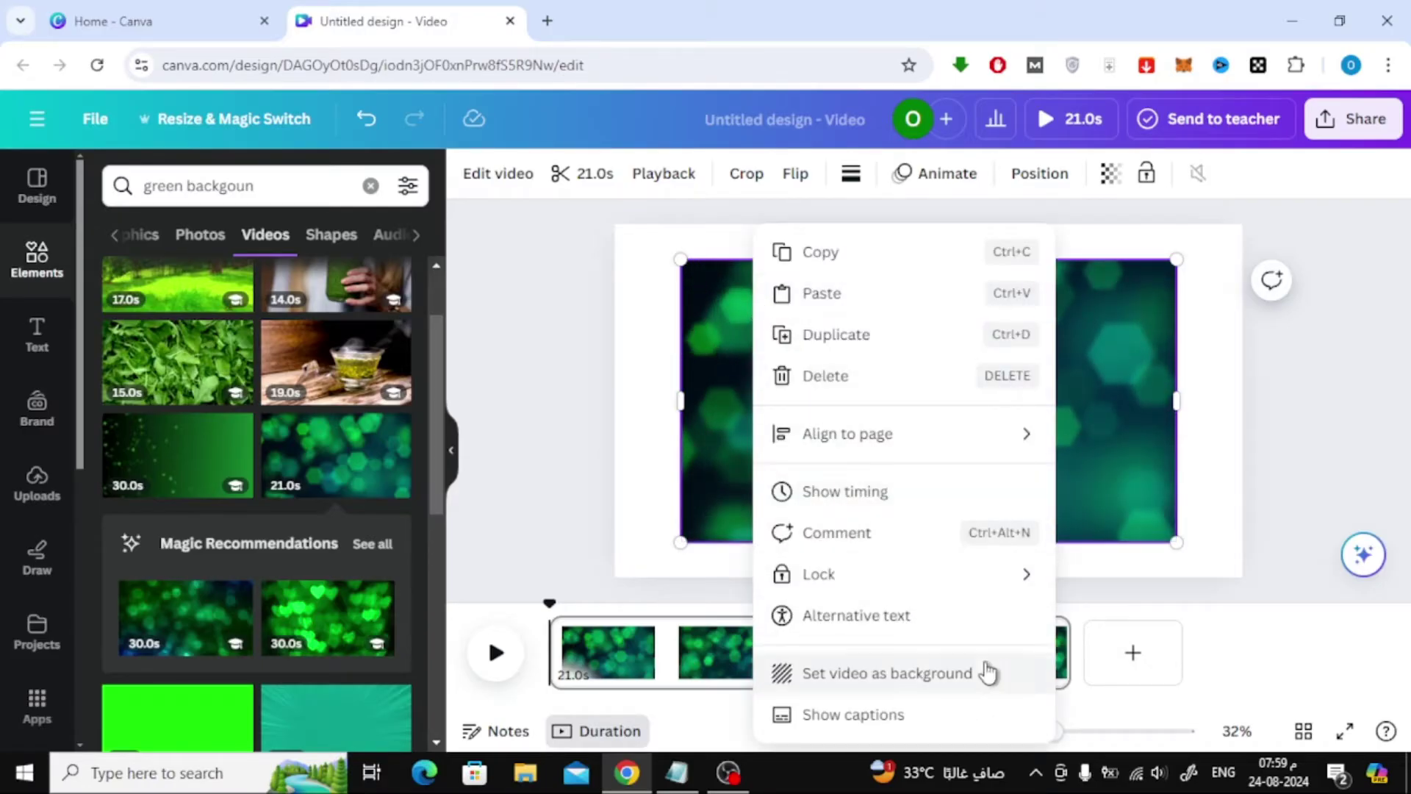
click(1008, 680)
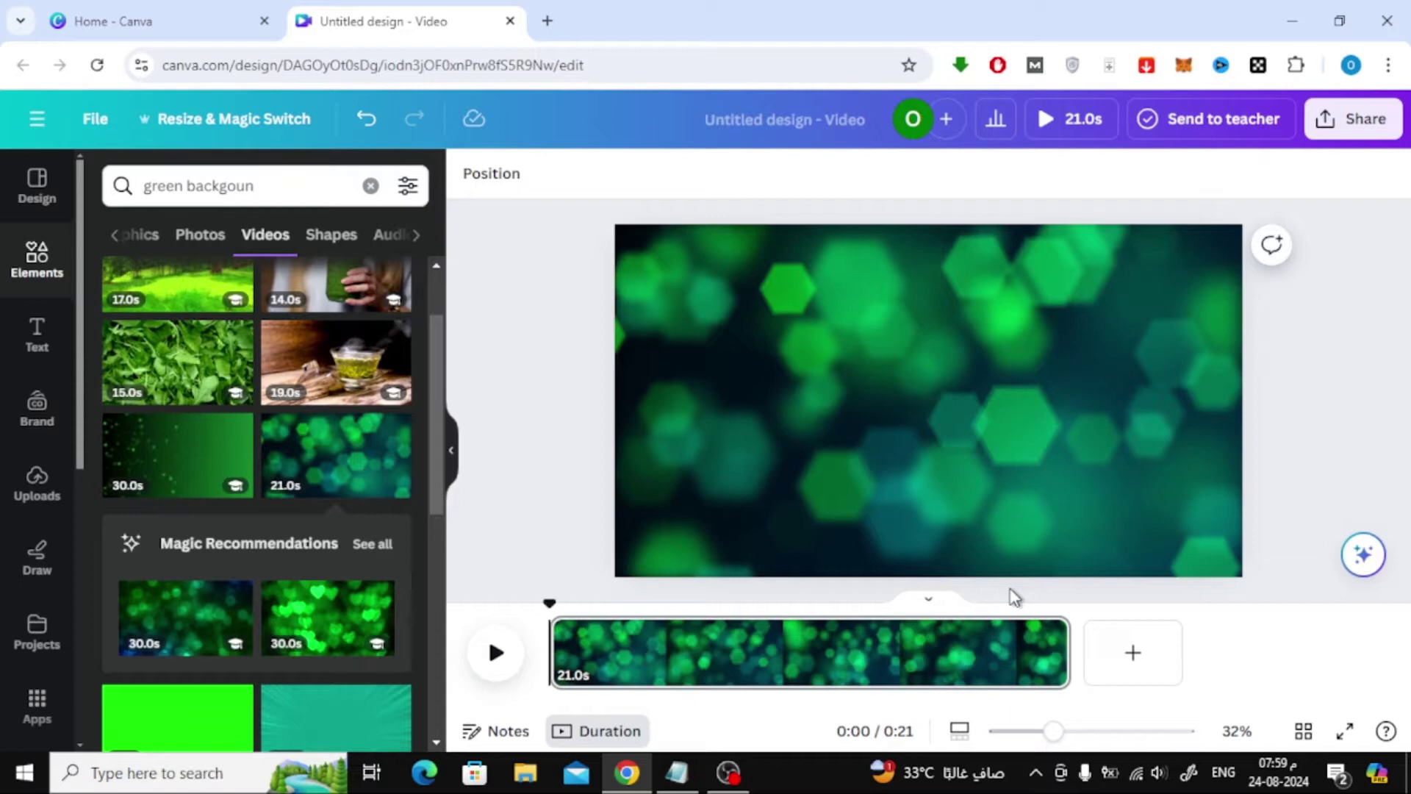
- Trim the clip to 5 seconds and duplicate the page four times, making five pages
drag(1060, 664, 665, 663)
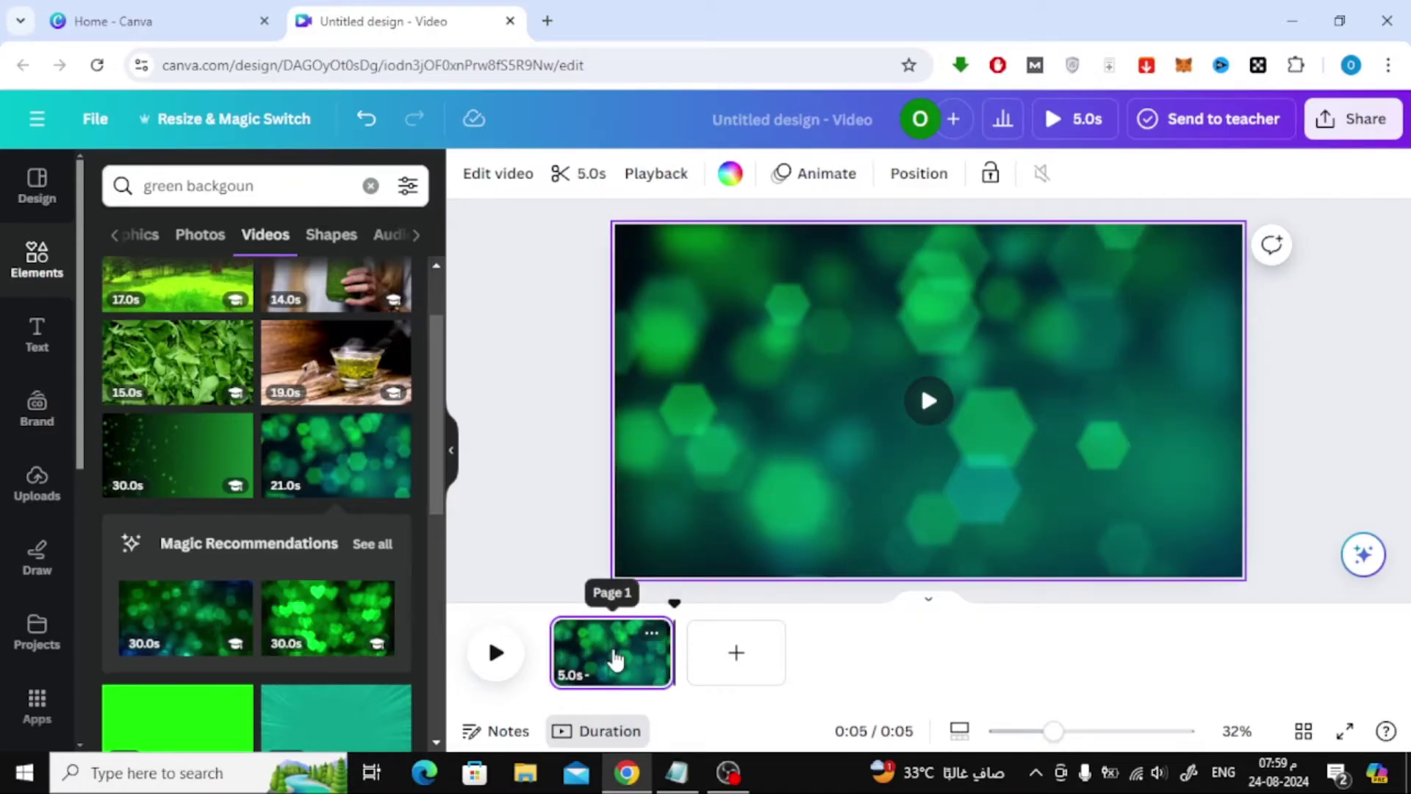
click(652, 641)
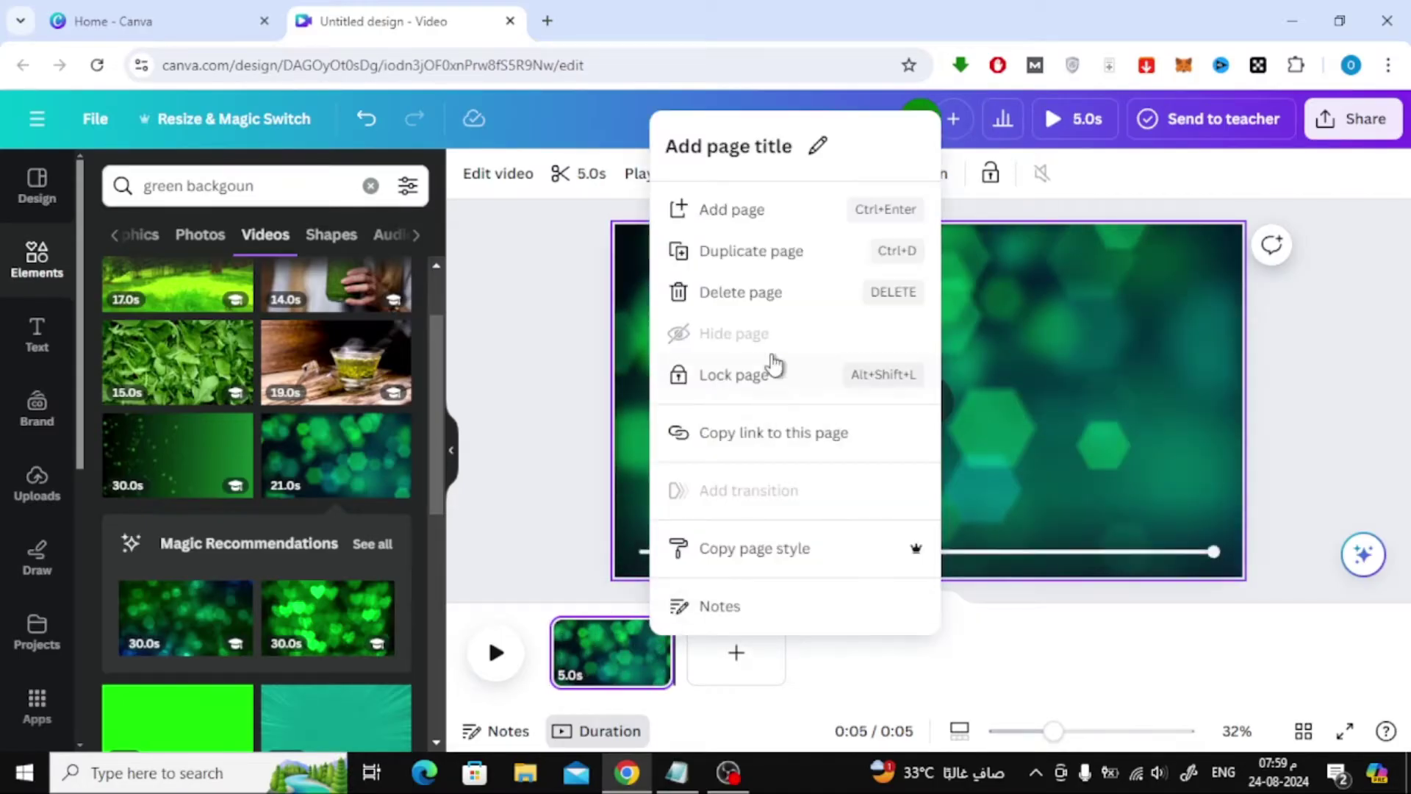
click(783, 263)
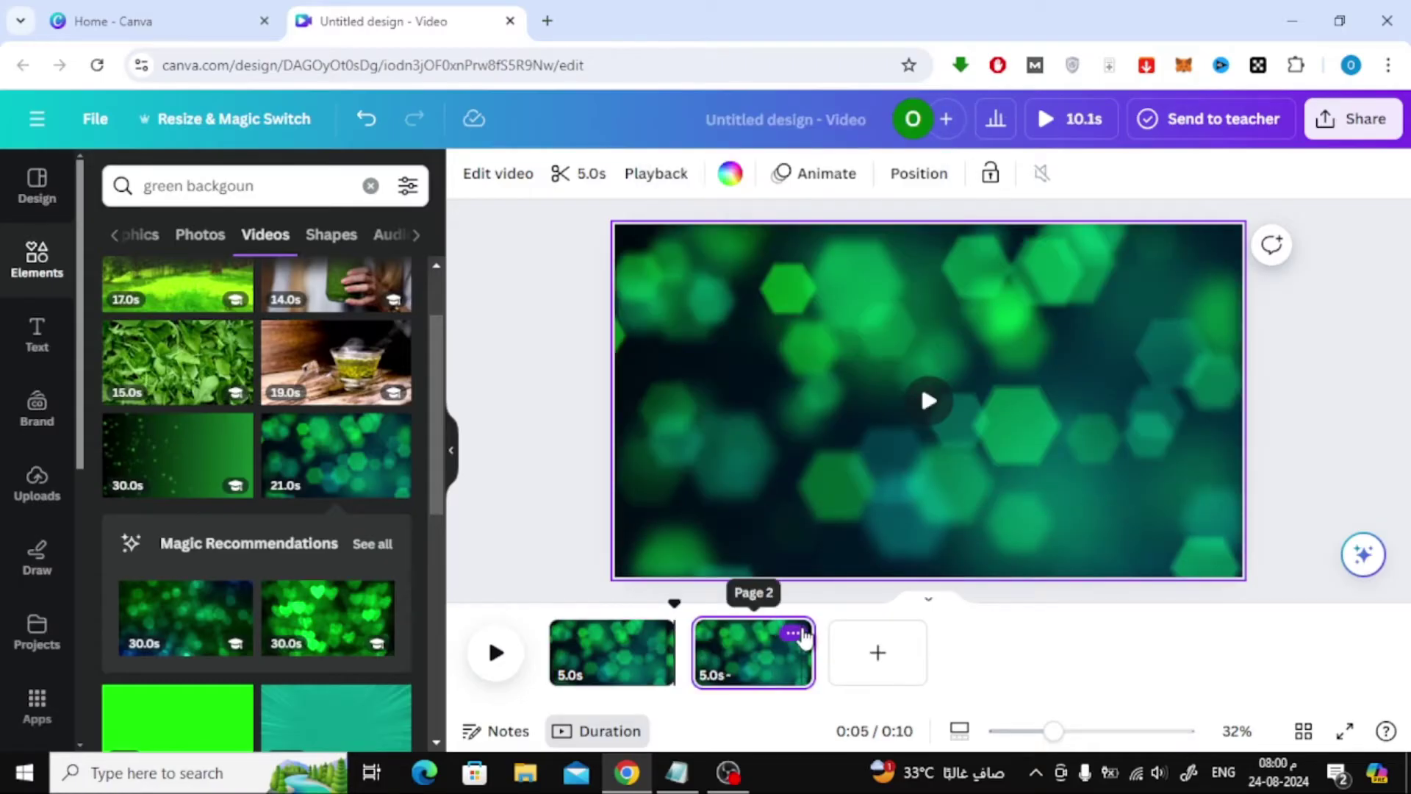
click(801, 637)
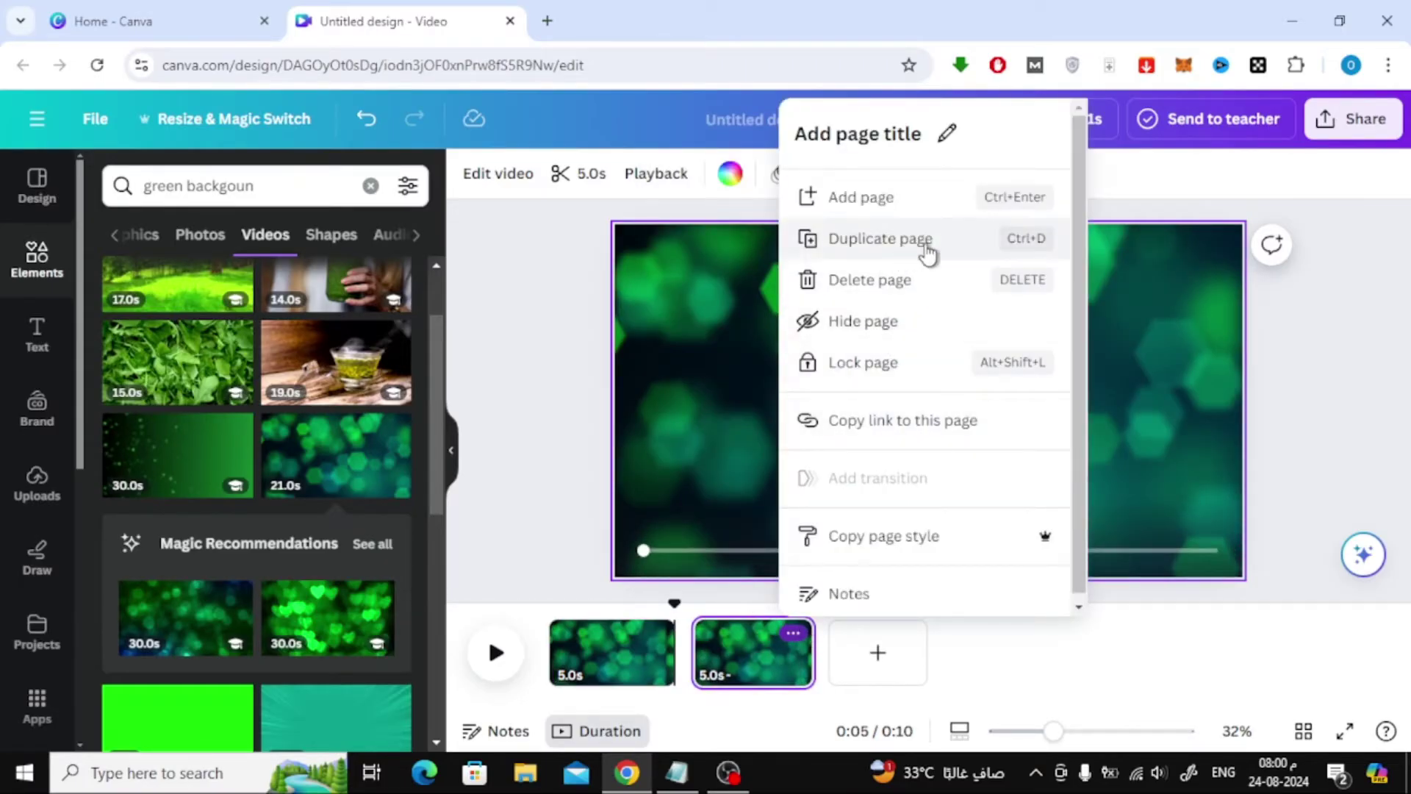
click(954, 250)
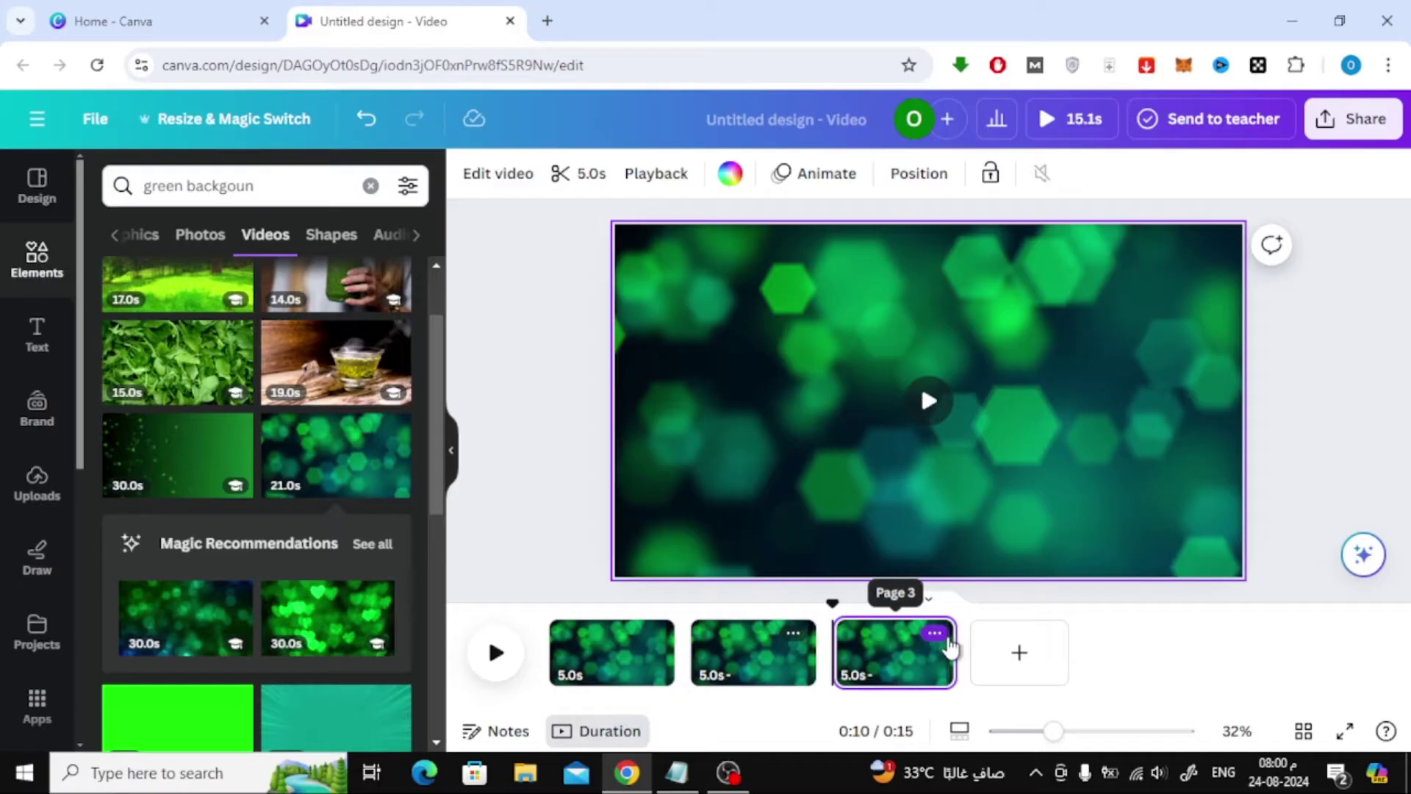
click(935, 634)
click(1039, 242)
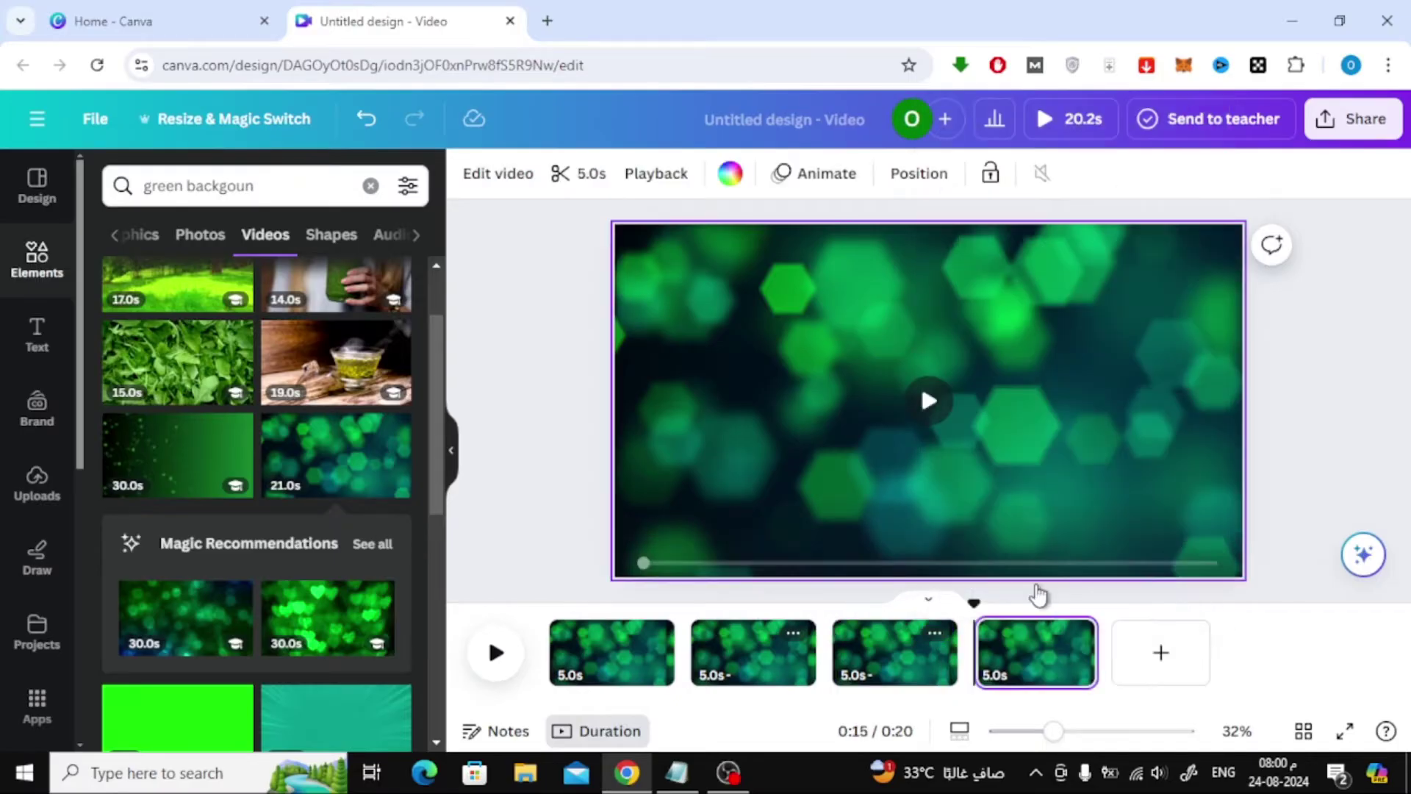
click(1077, 634)
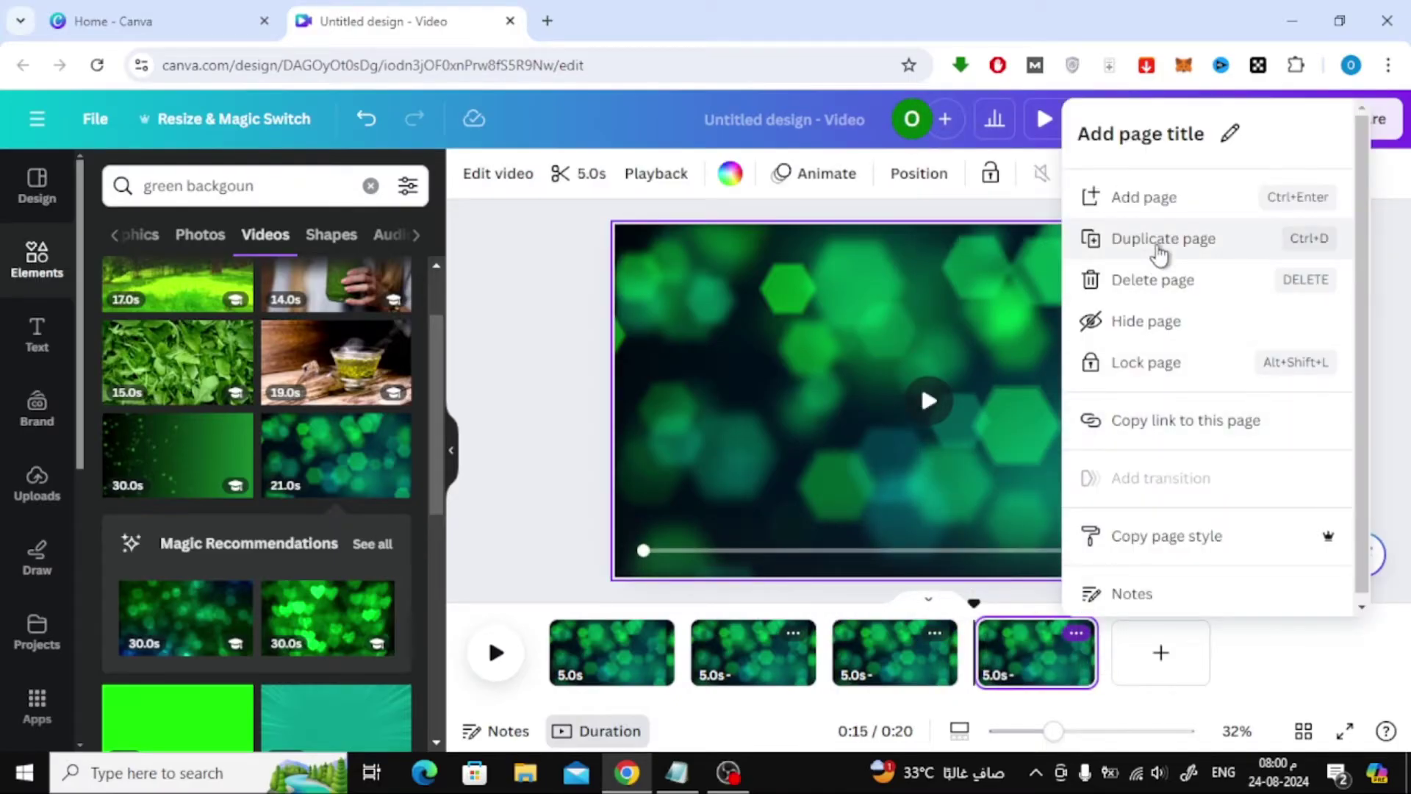
click(1158, 248)
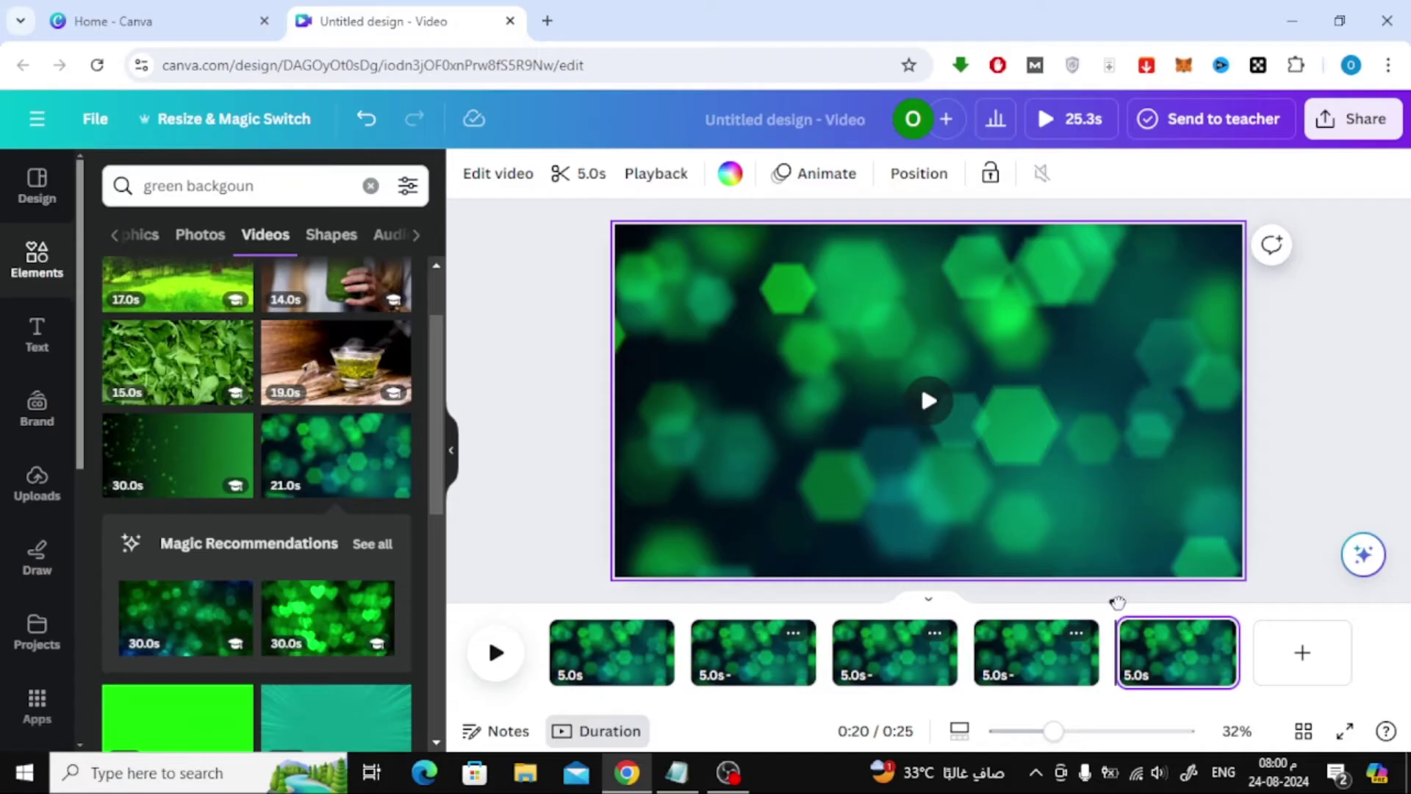
- Go back to page 1 and set the Notepad garden topic list aside
click(548, 597)
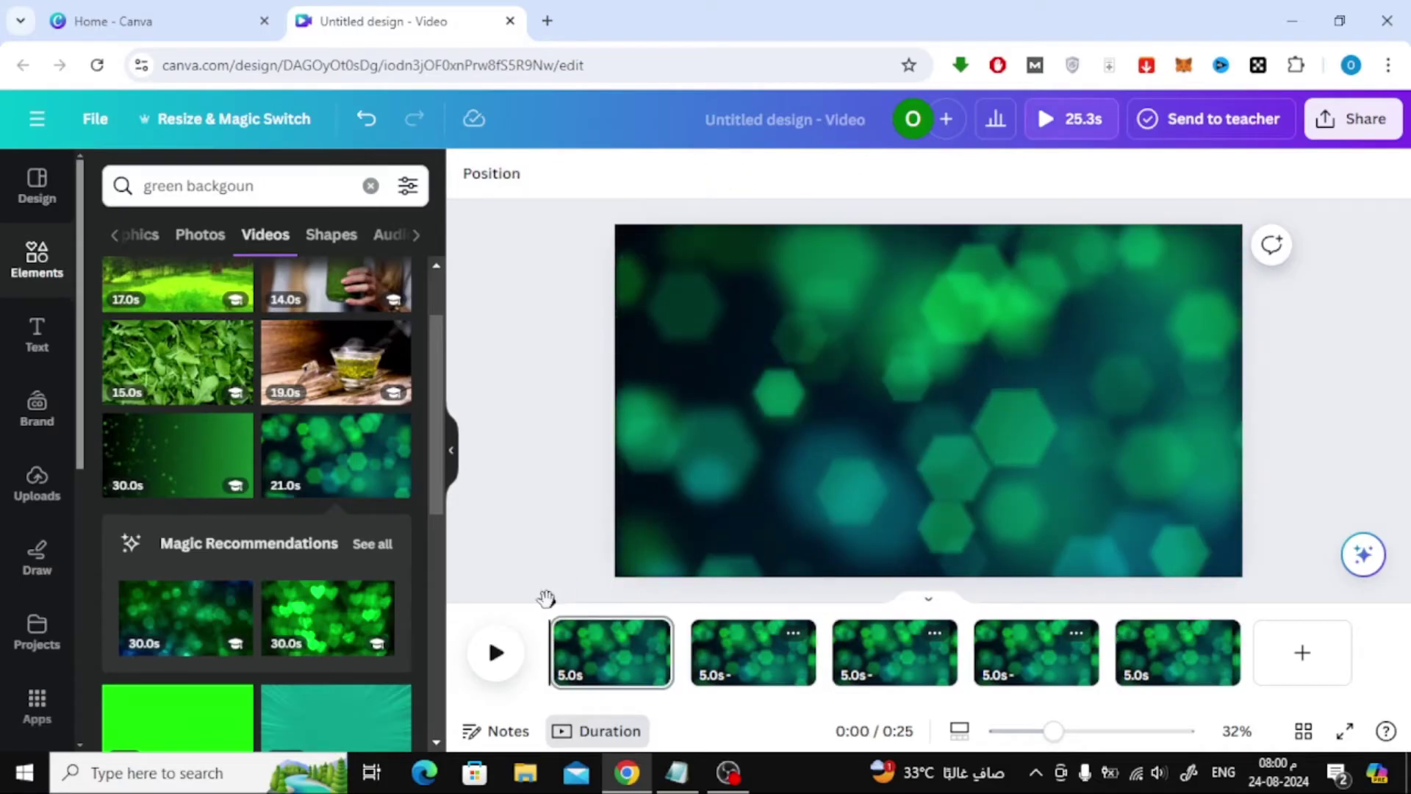
click(676, 772)
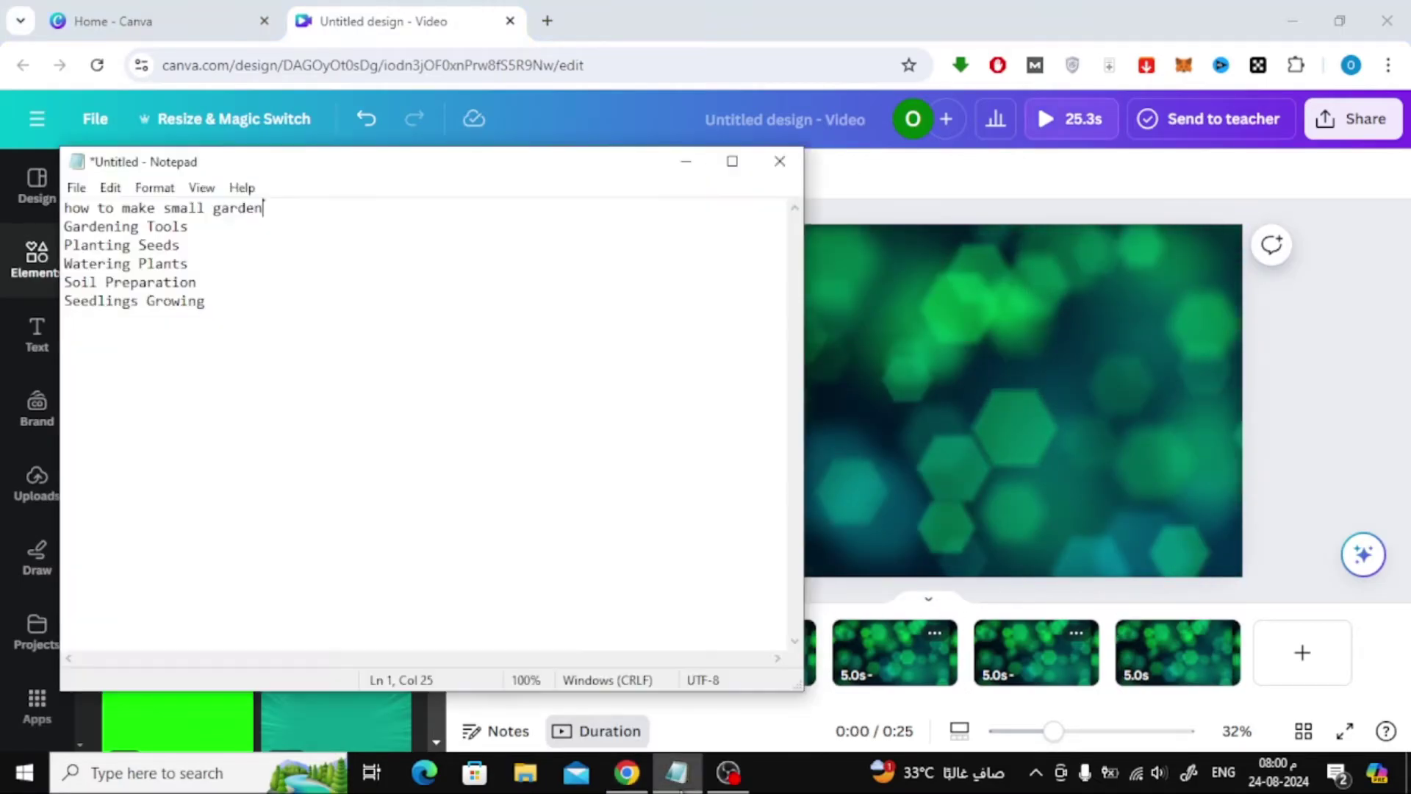
drag(291, 169, 650, 207)
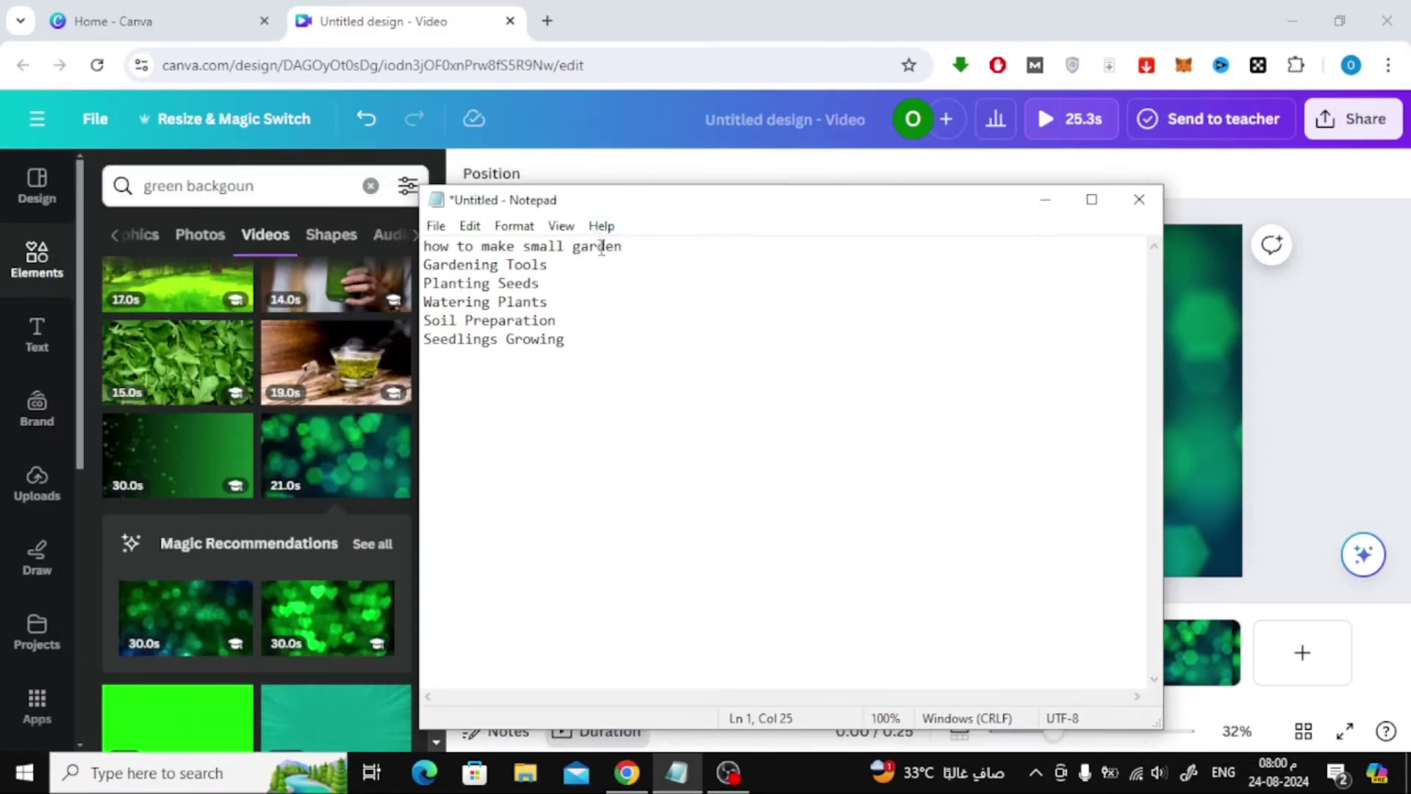
click(370, 185)
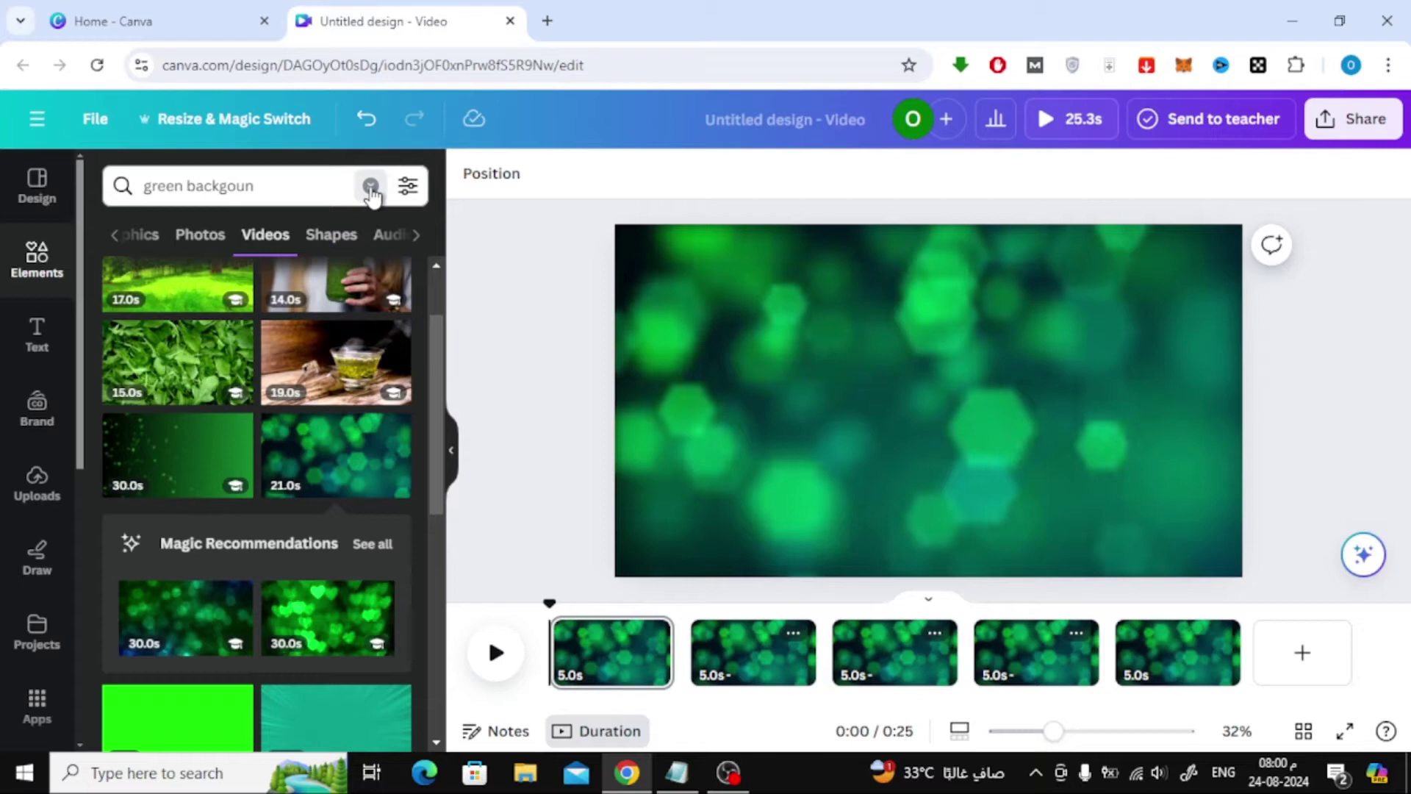
- Add the stone-path garden photo from a 'garden' Photos search, shrink it, and move it lower on page 1
text(garden)
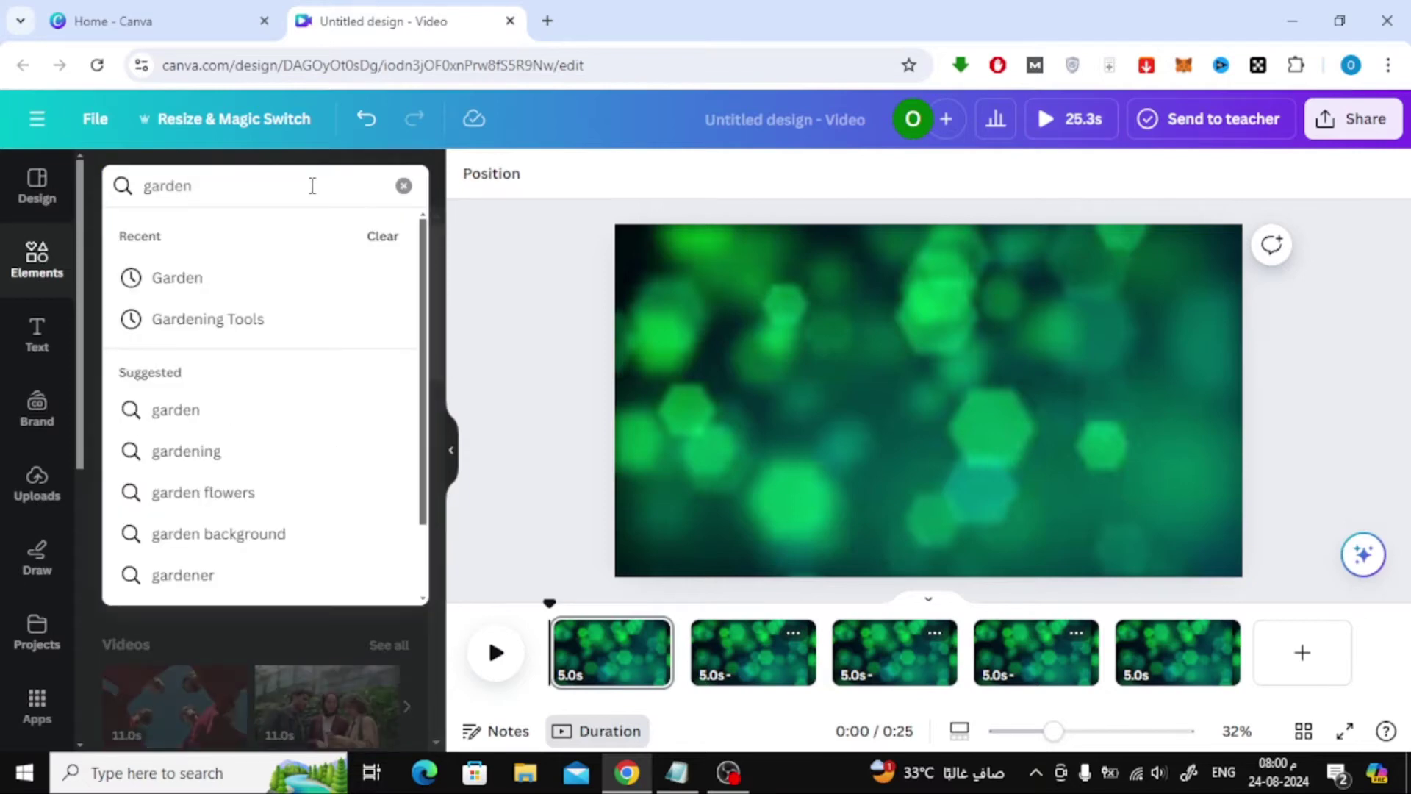
key(Return)
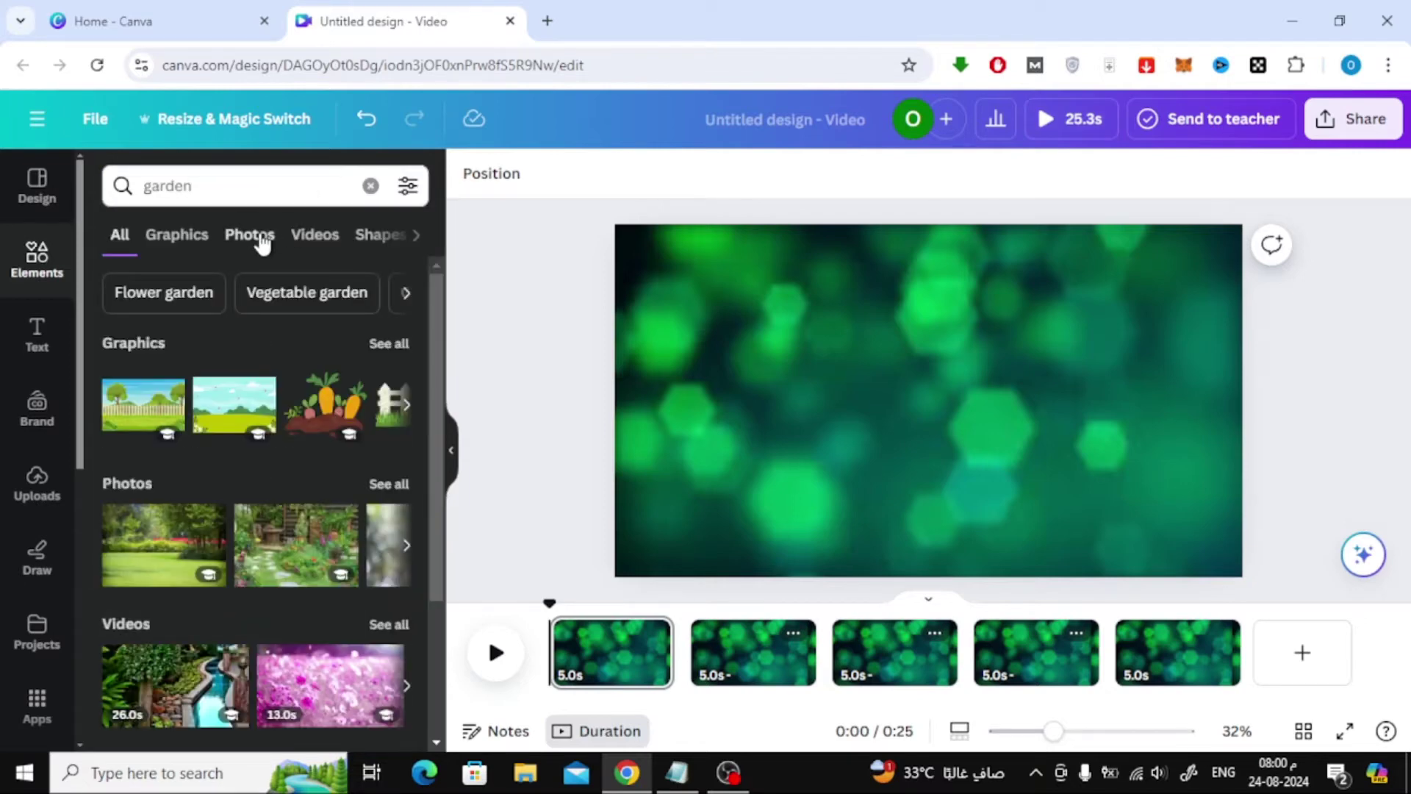
click(262, 243)
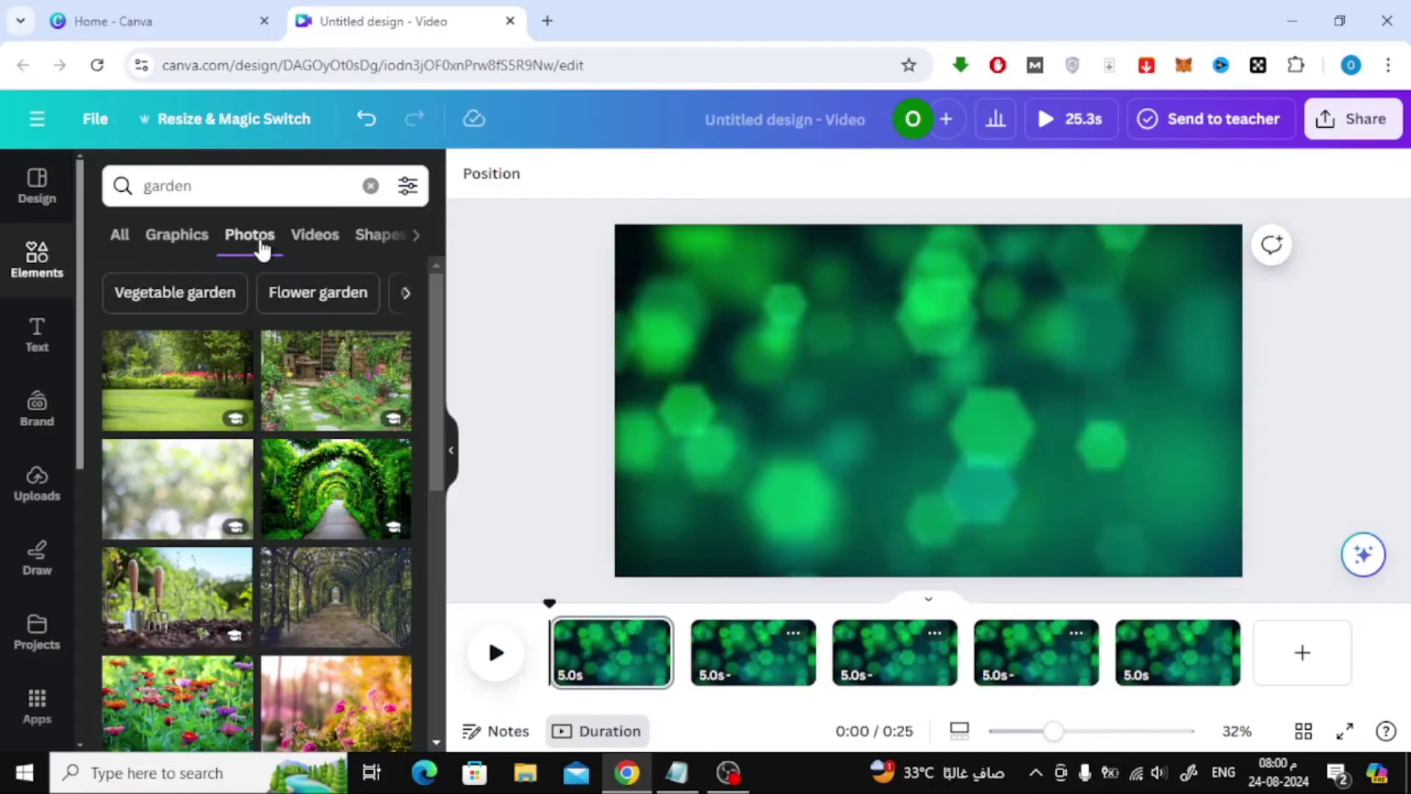
click(314, 408)
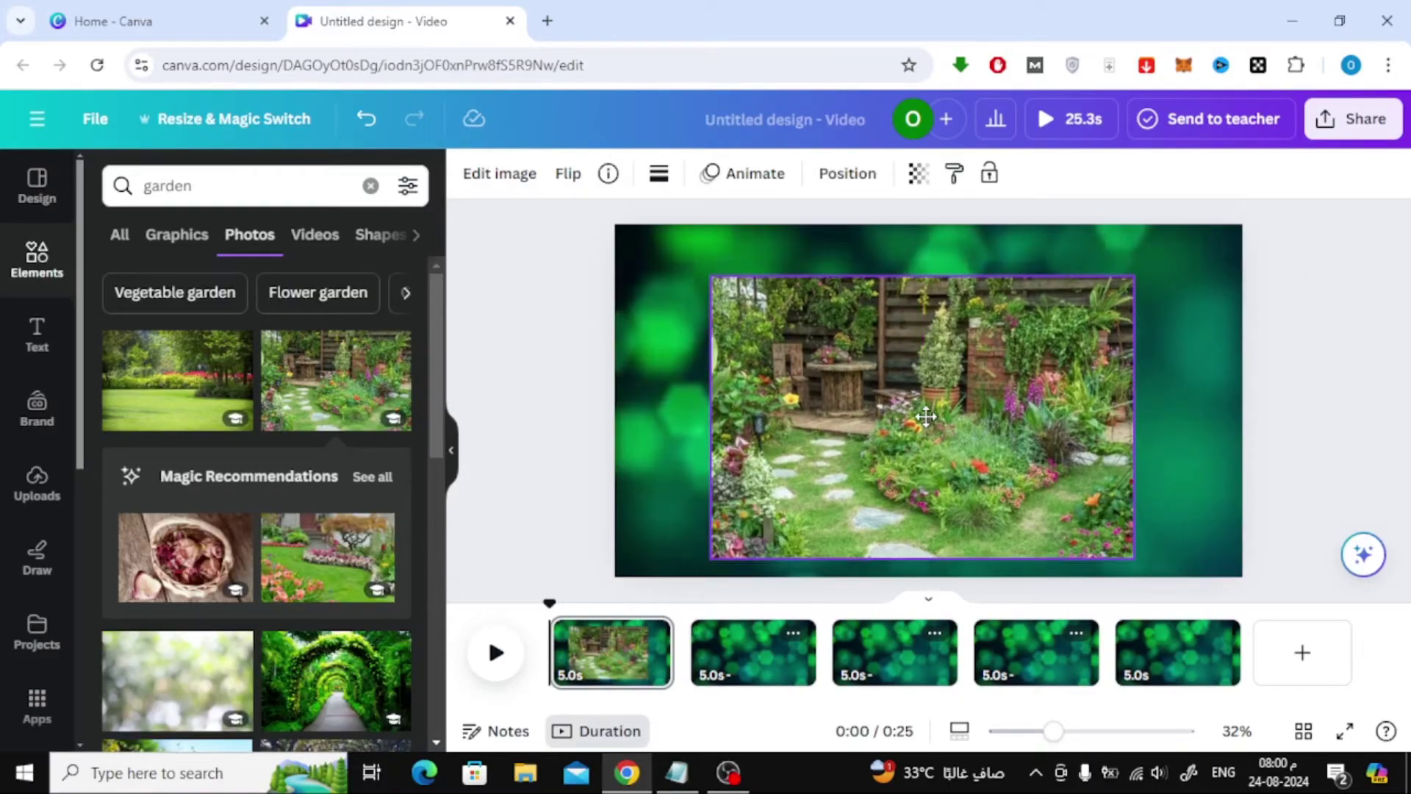
click(926, 416)
drag(706, 565, 785, 516)
drag(907, 419, 857, 457)
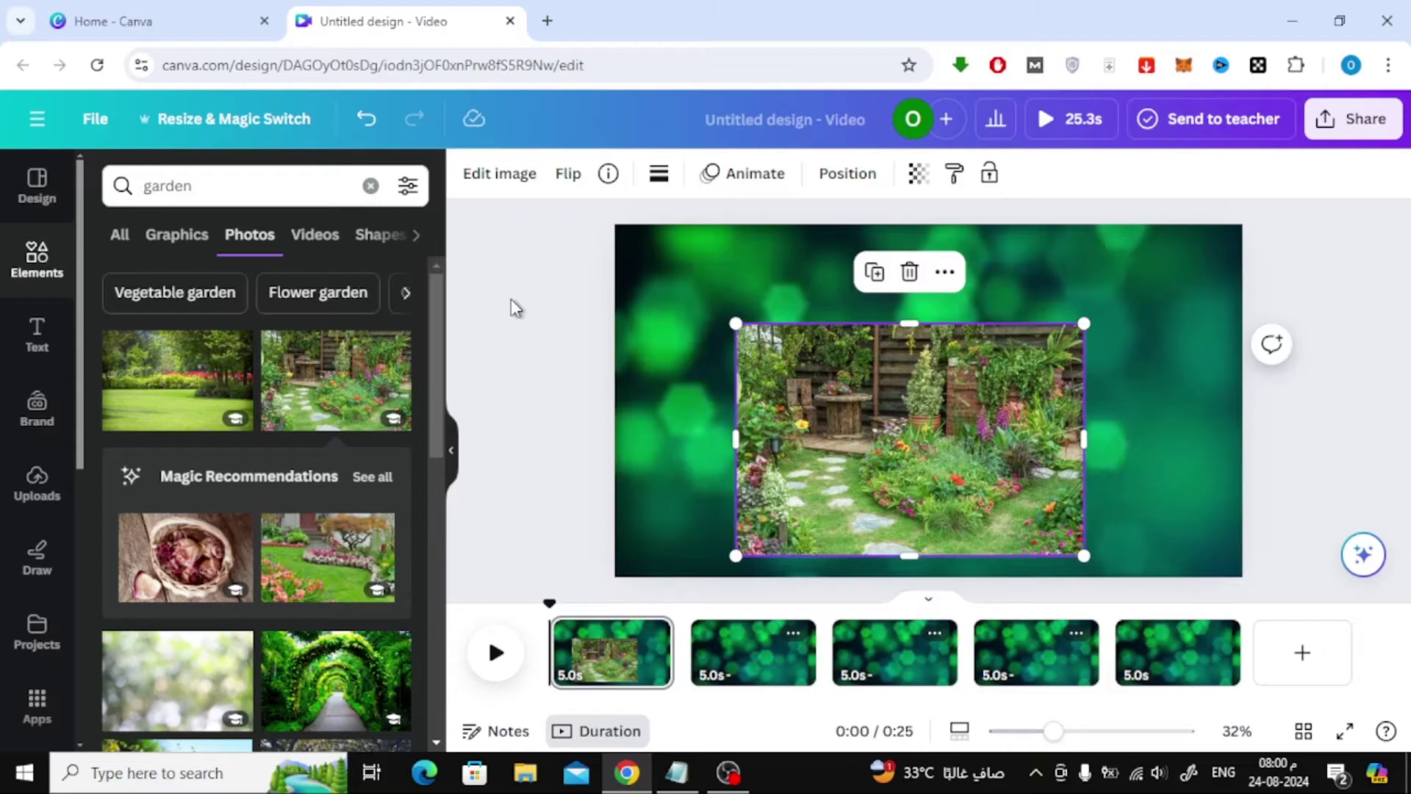
- Add a heading text box at the top of page 1 and check the Notepad topic list
click(44, 352)
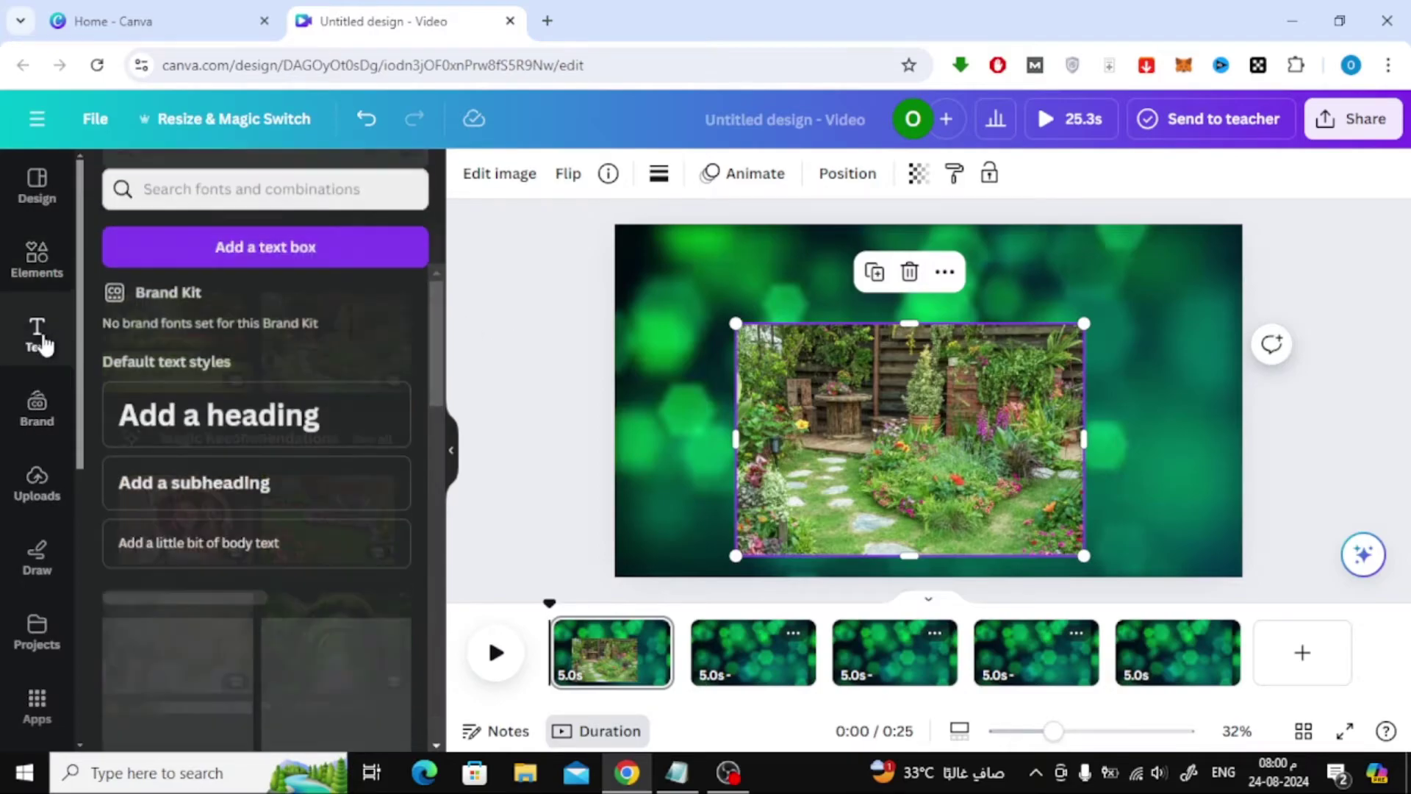
click(298, 407)
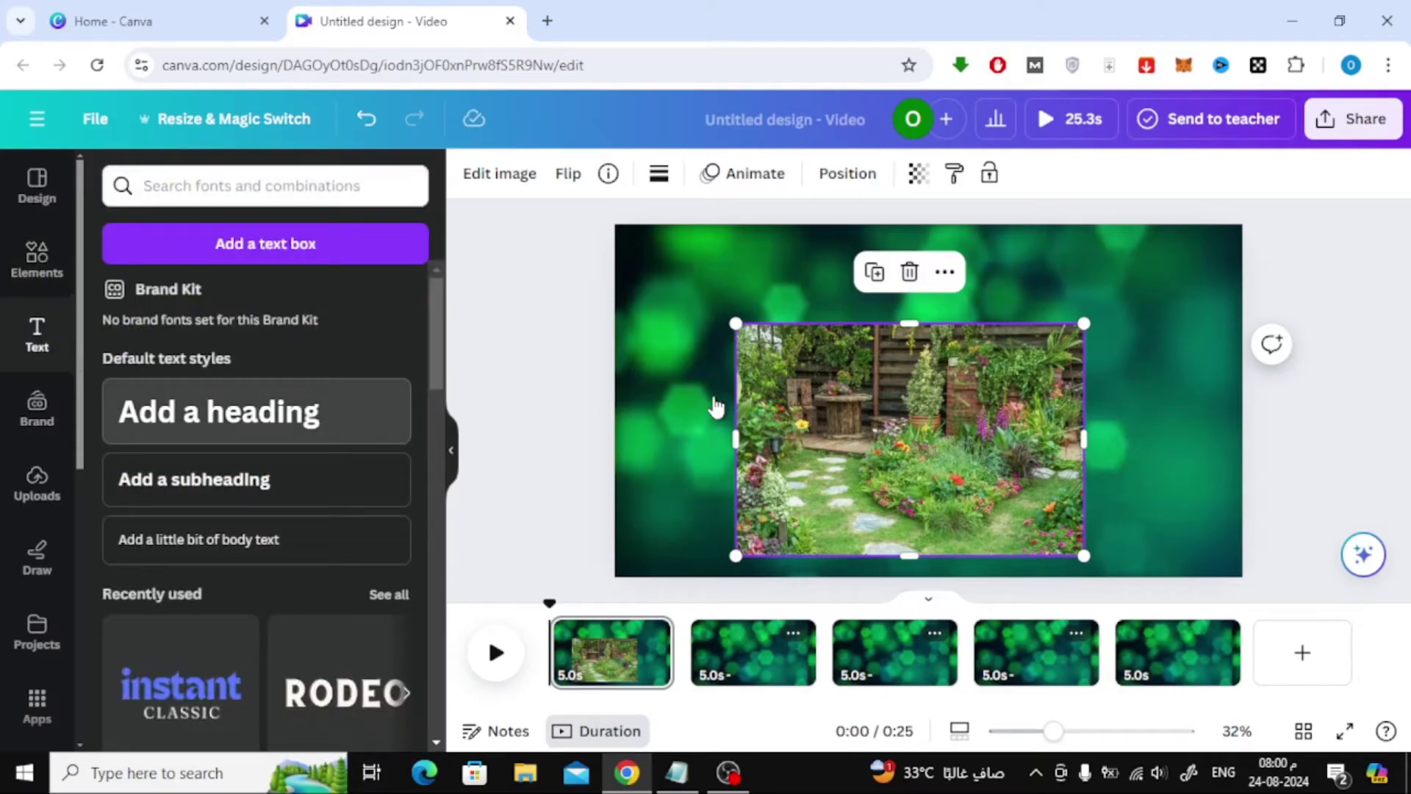
drag(947, 473, 946, 355)
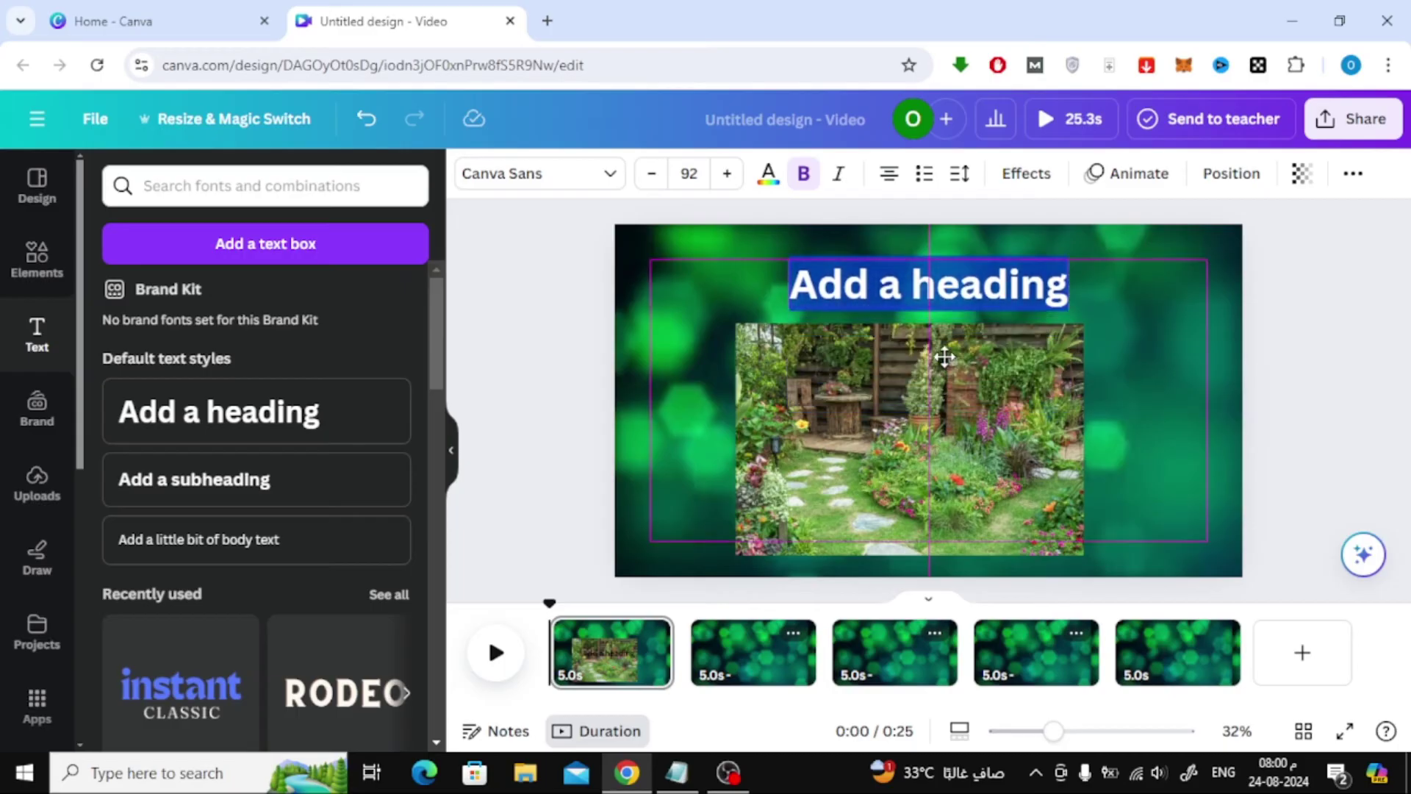
click(675, 772)
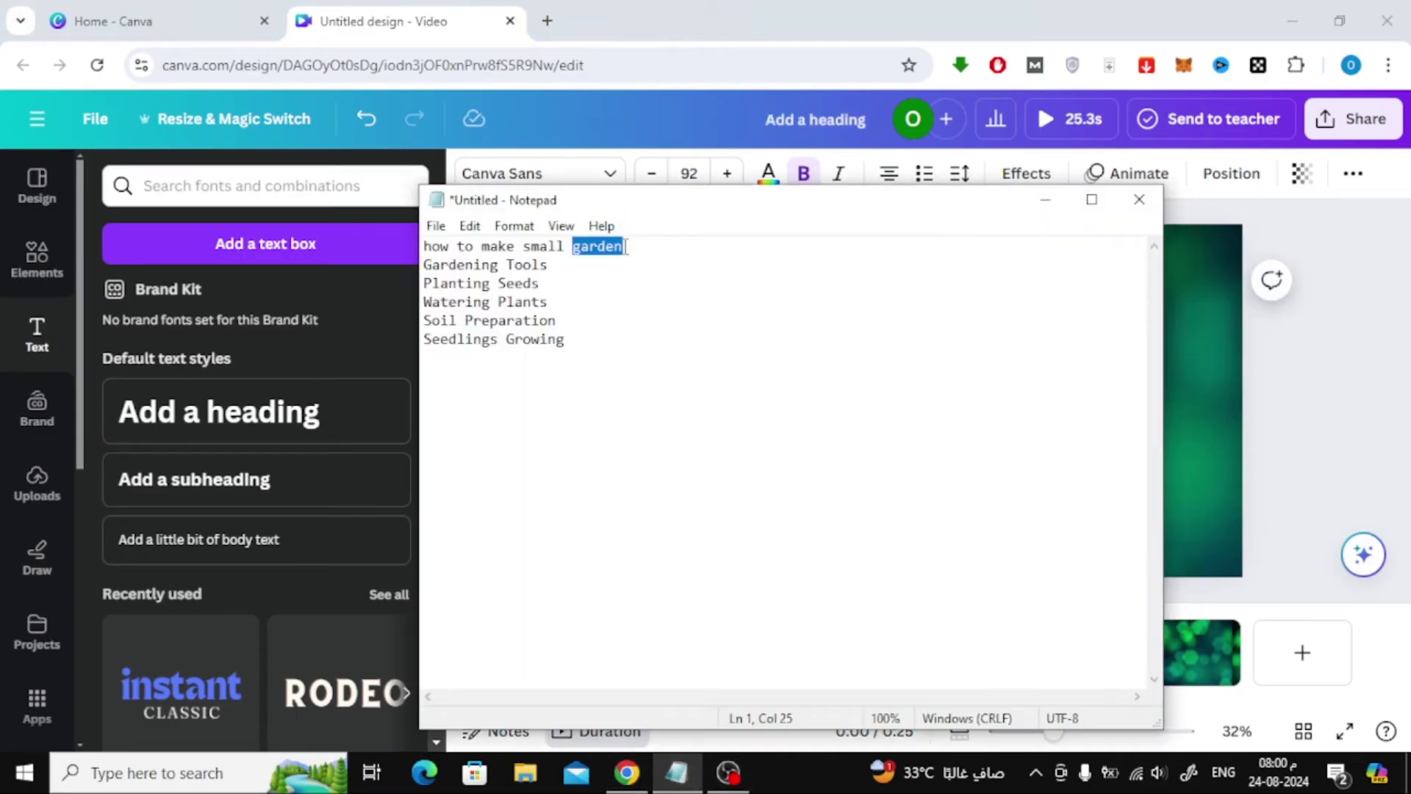
click(1042, 201)
- Replace the placeholder with the pasted garden title and make the text white on all pages
double_click(912, 285)
text(how to make small garden)
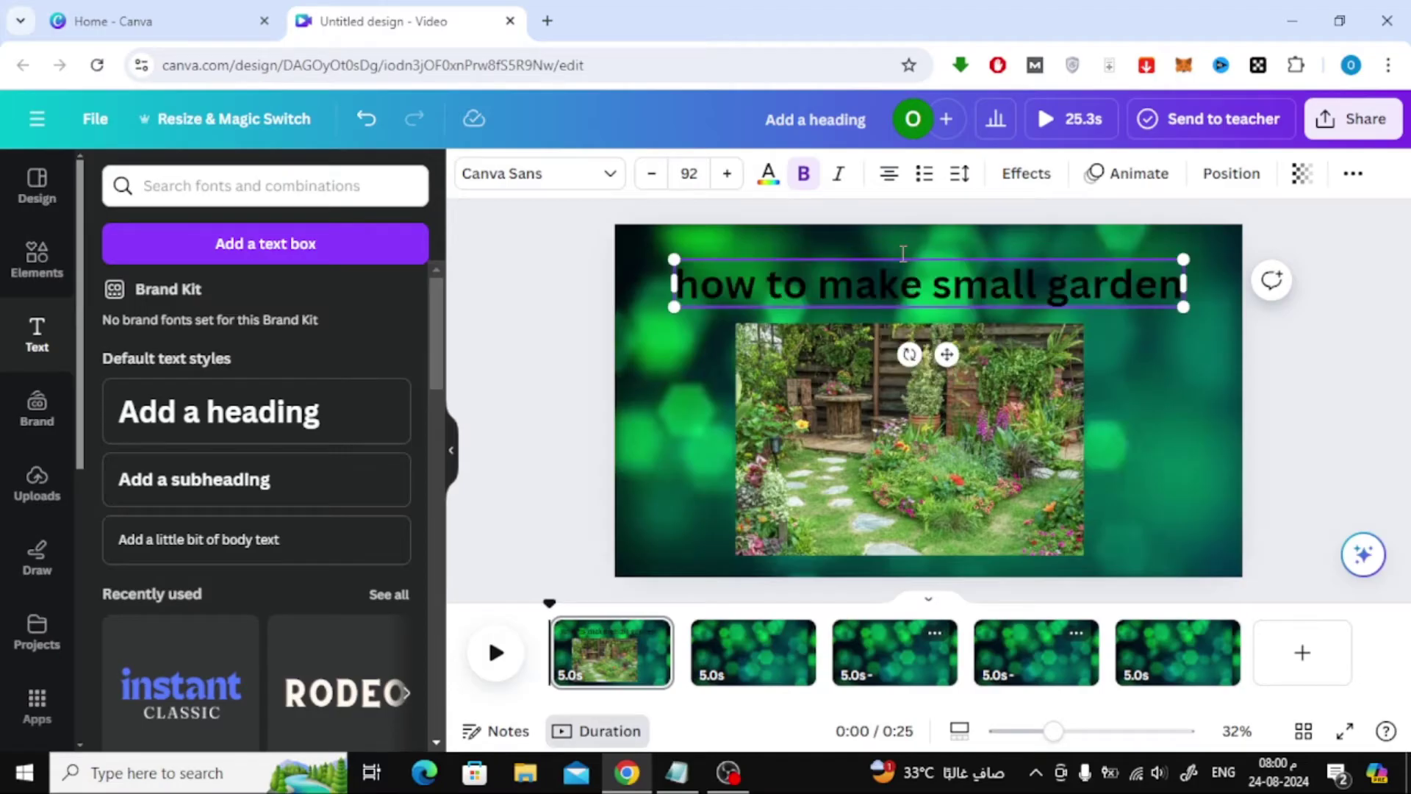
click(768, 175)
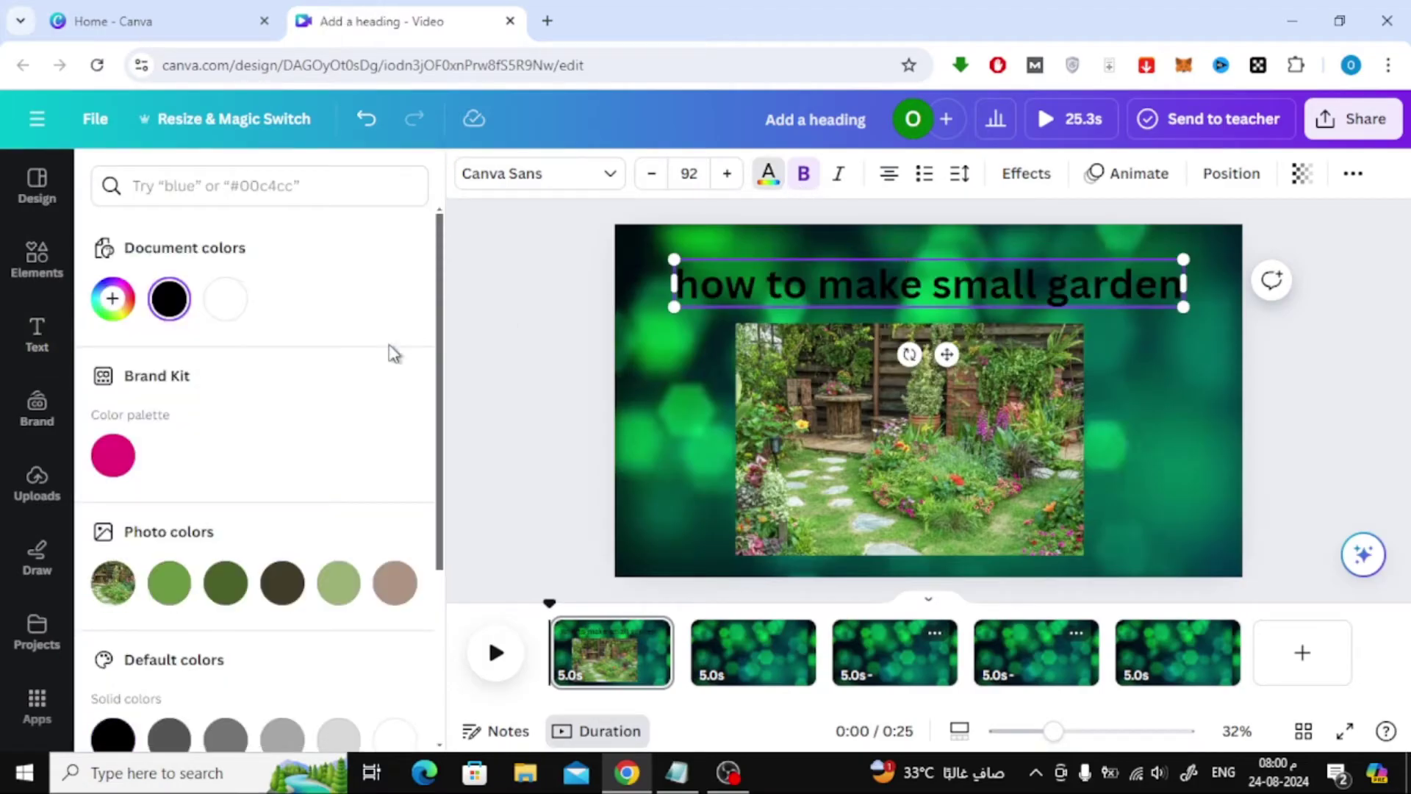
click(224, 299)
click(239, 710)
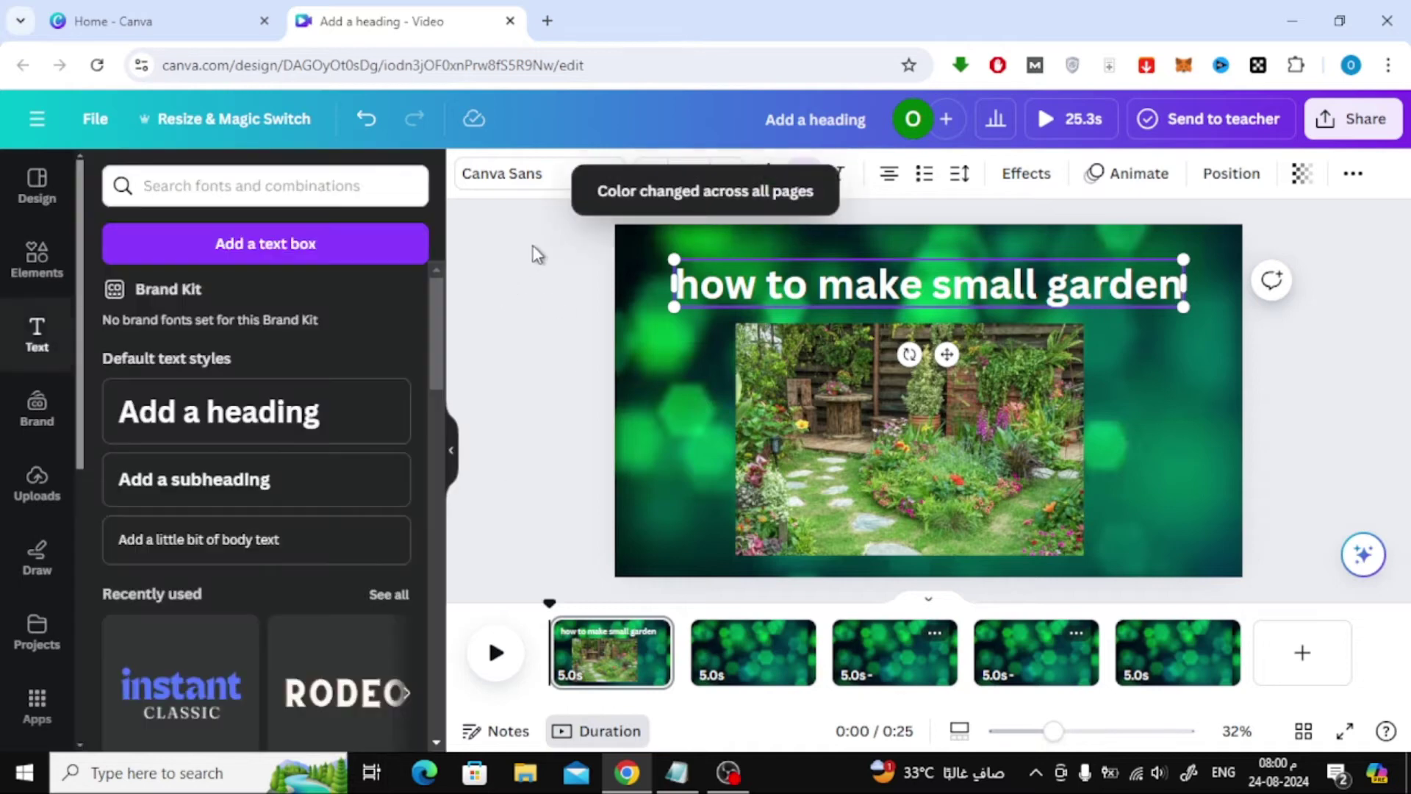
- Set the heading to Anton in uppercase, enlarge it to 99.3, and move it higher
click(515, 176)
scroll(223, 360, down, 3)
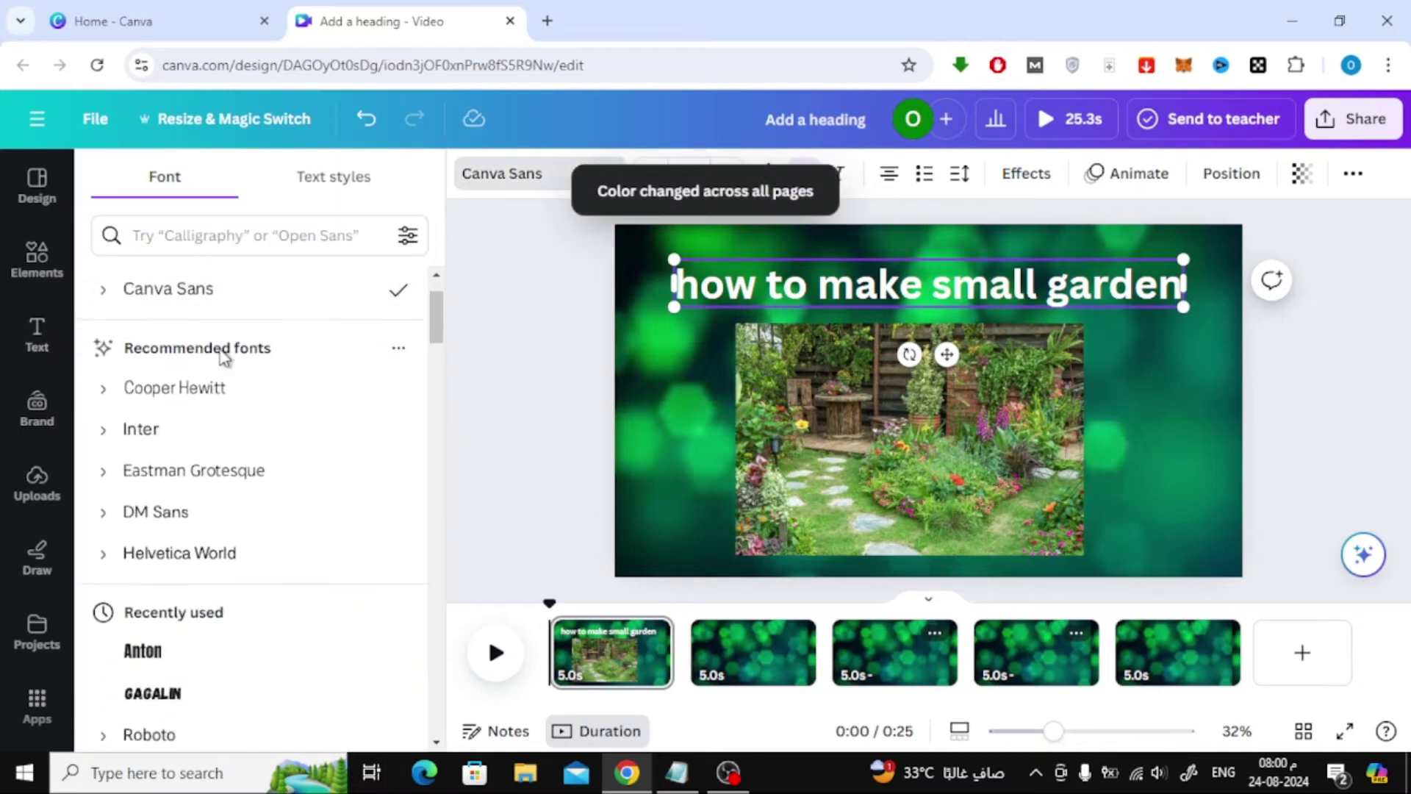
click(221, 533)
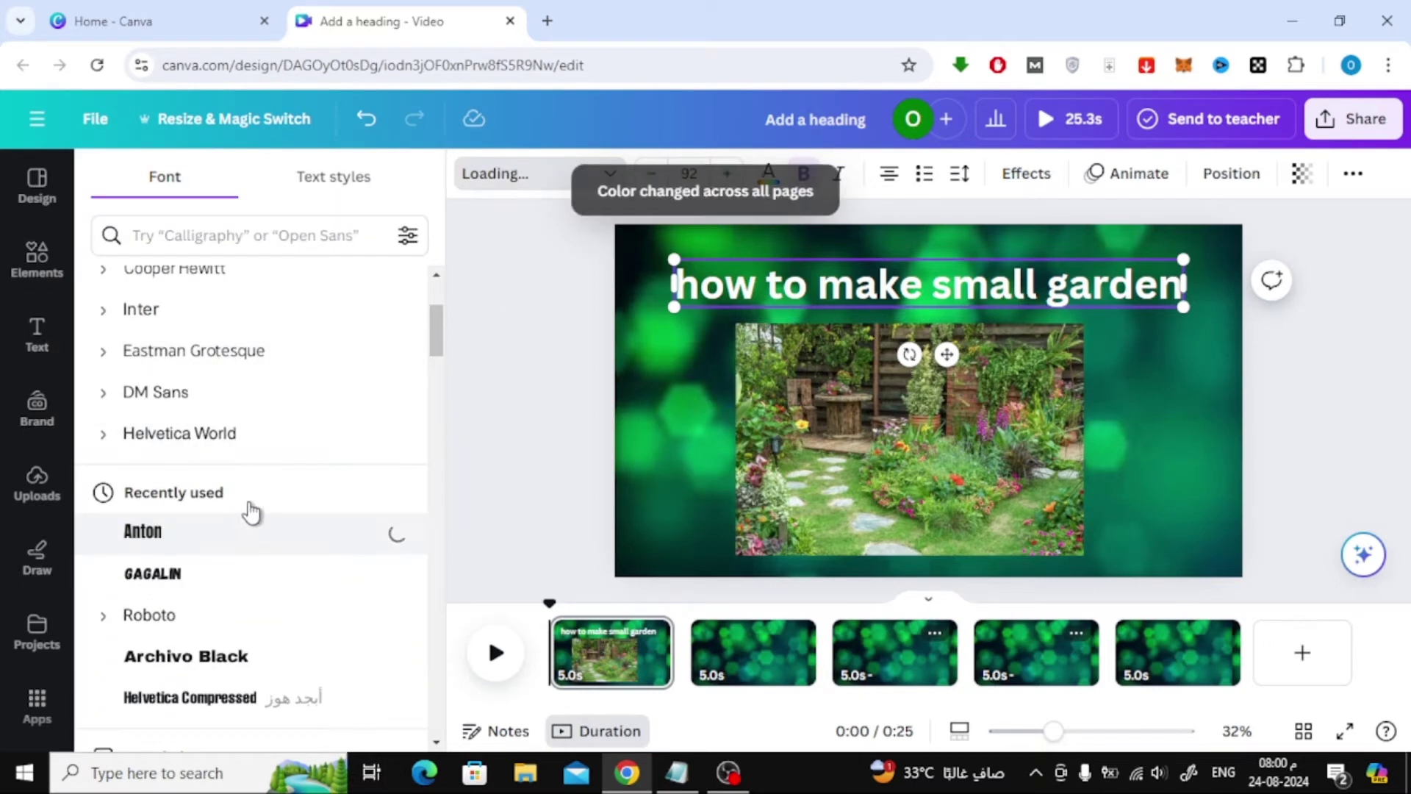
click(1369, 177)
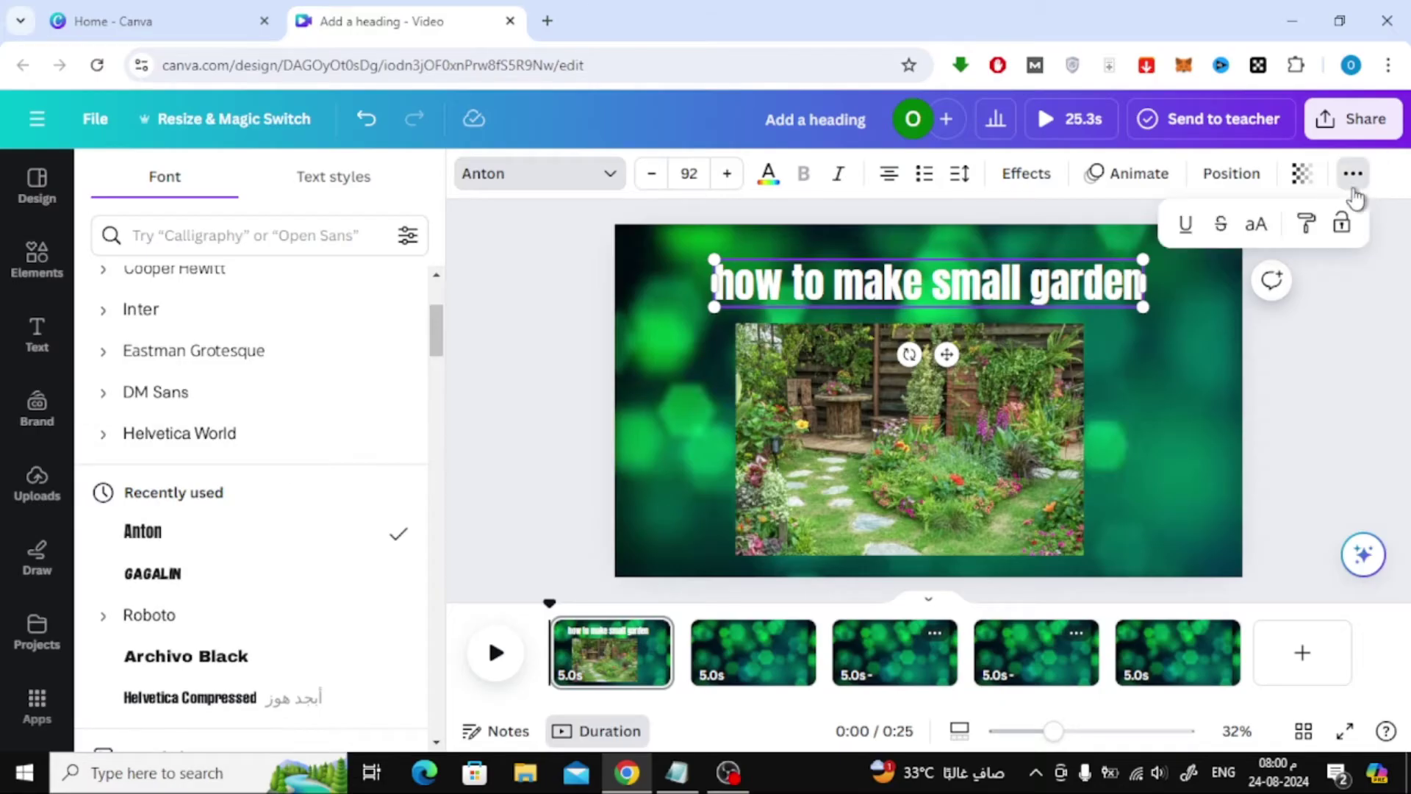
click(1257, 225)
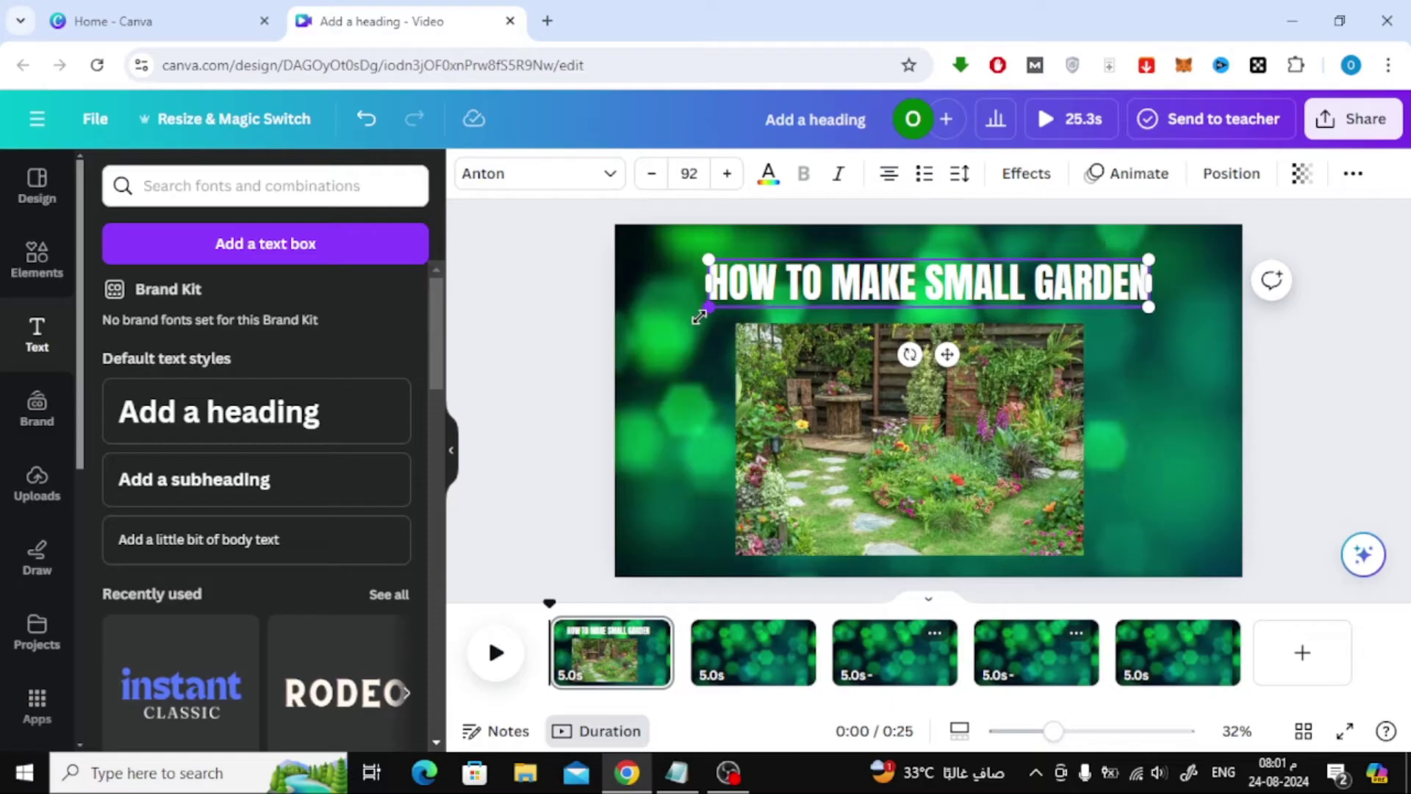
mouse_move(699, 317)
mouse_down()
mouse_move(669, 325)
mouse_move(673, 313)
mouse_up()
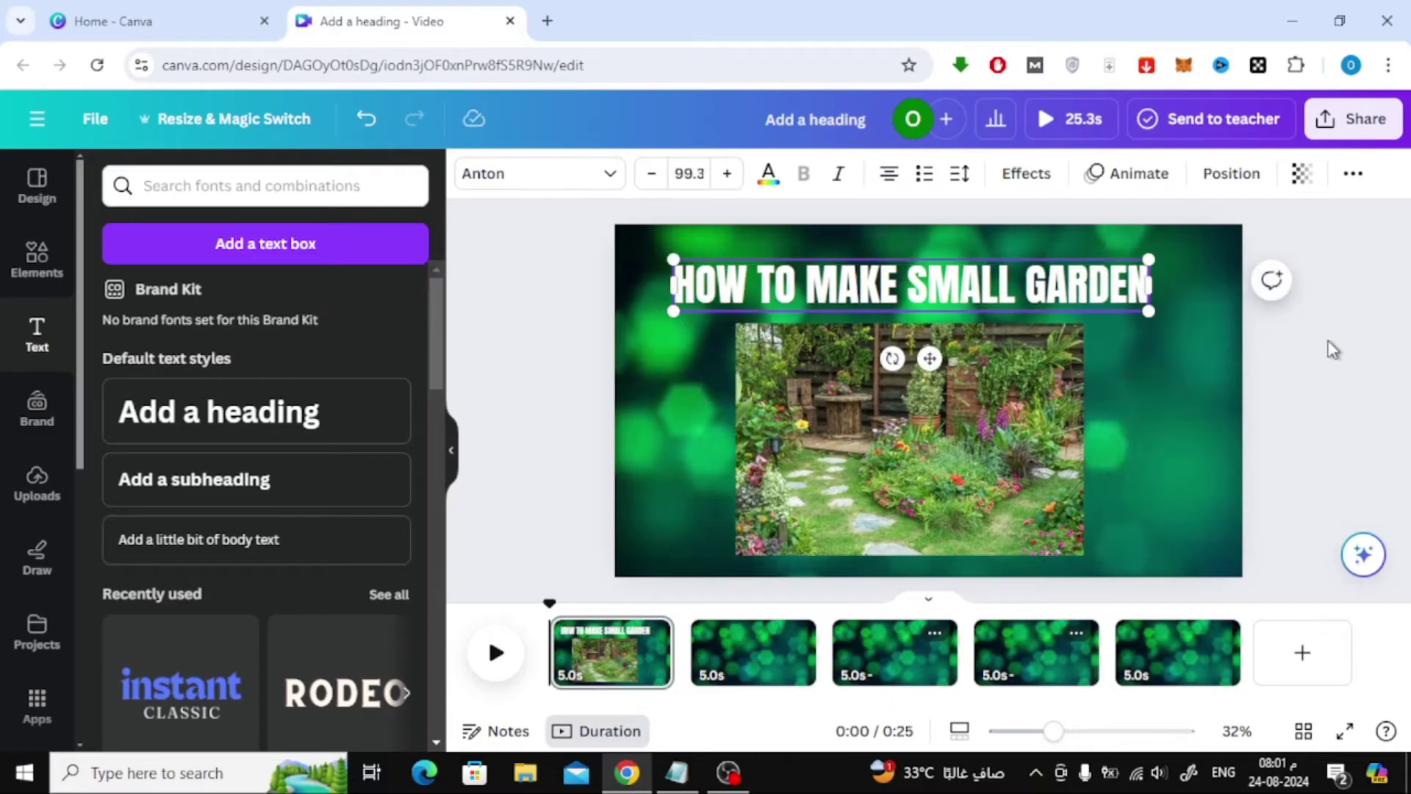
drag(935, 287, 941, 274)
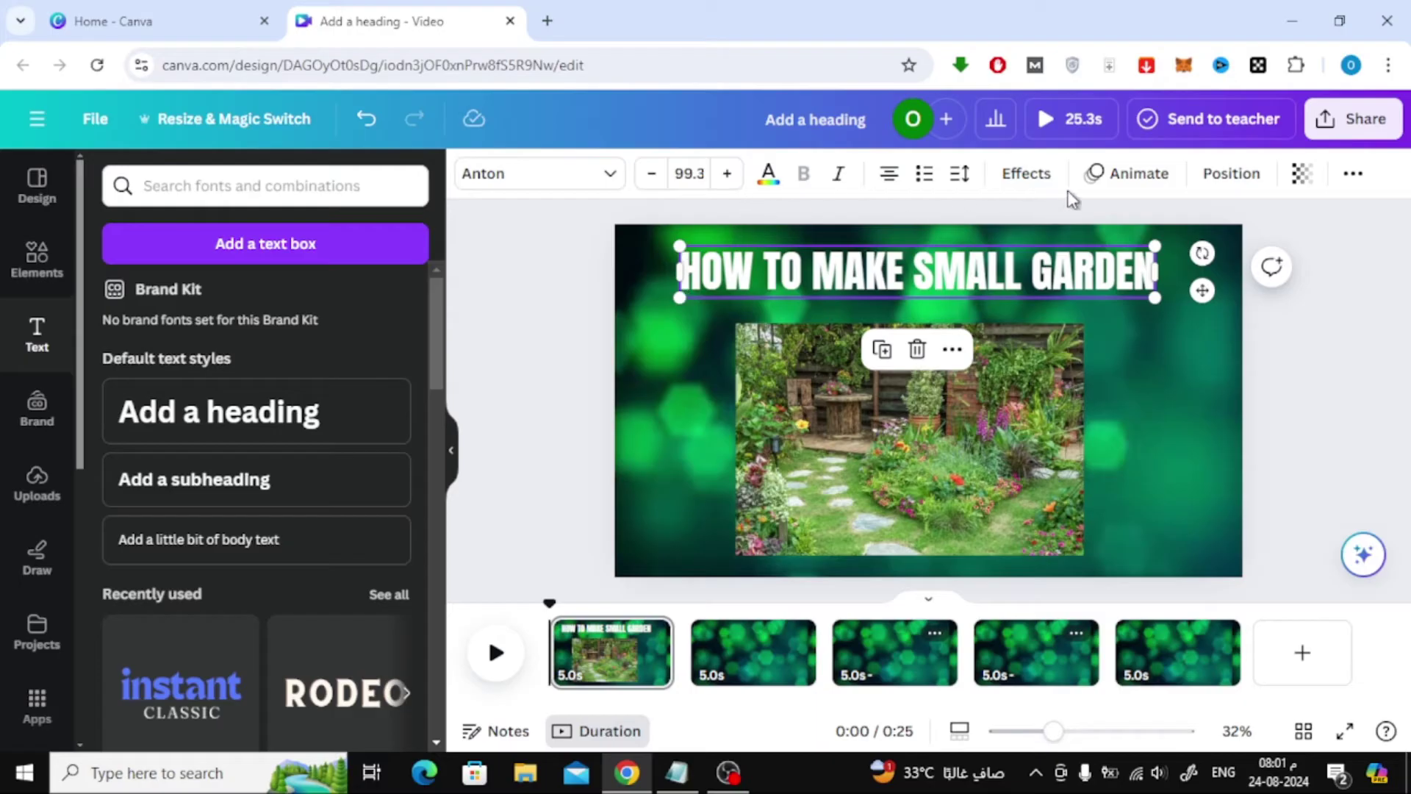
- Give the HOW TO MAKE SMALL GARDEN heading the Typewriter animation from the Writing section
click(1118, 180)
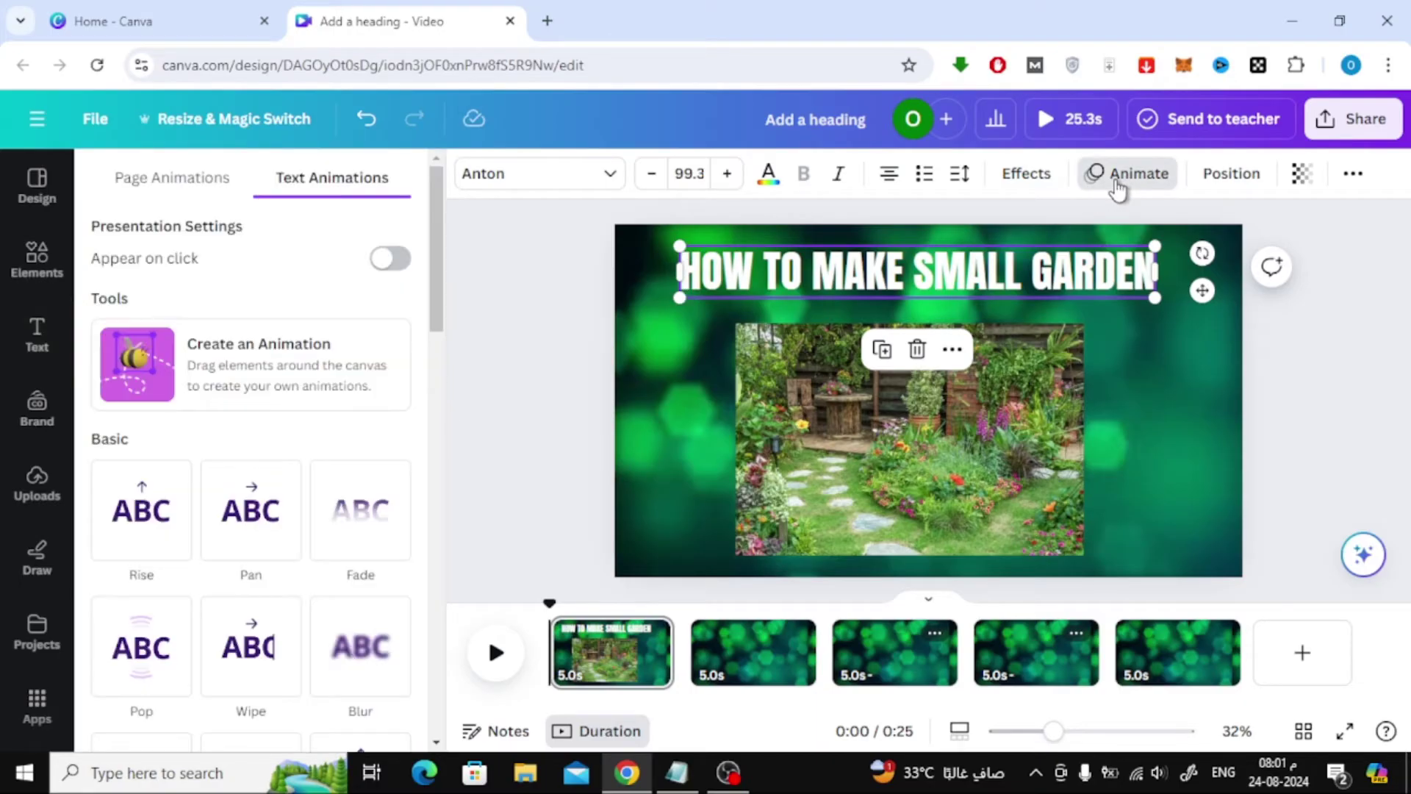
scroll(255, 371, down, 4)
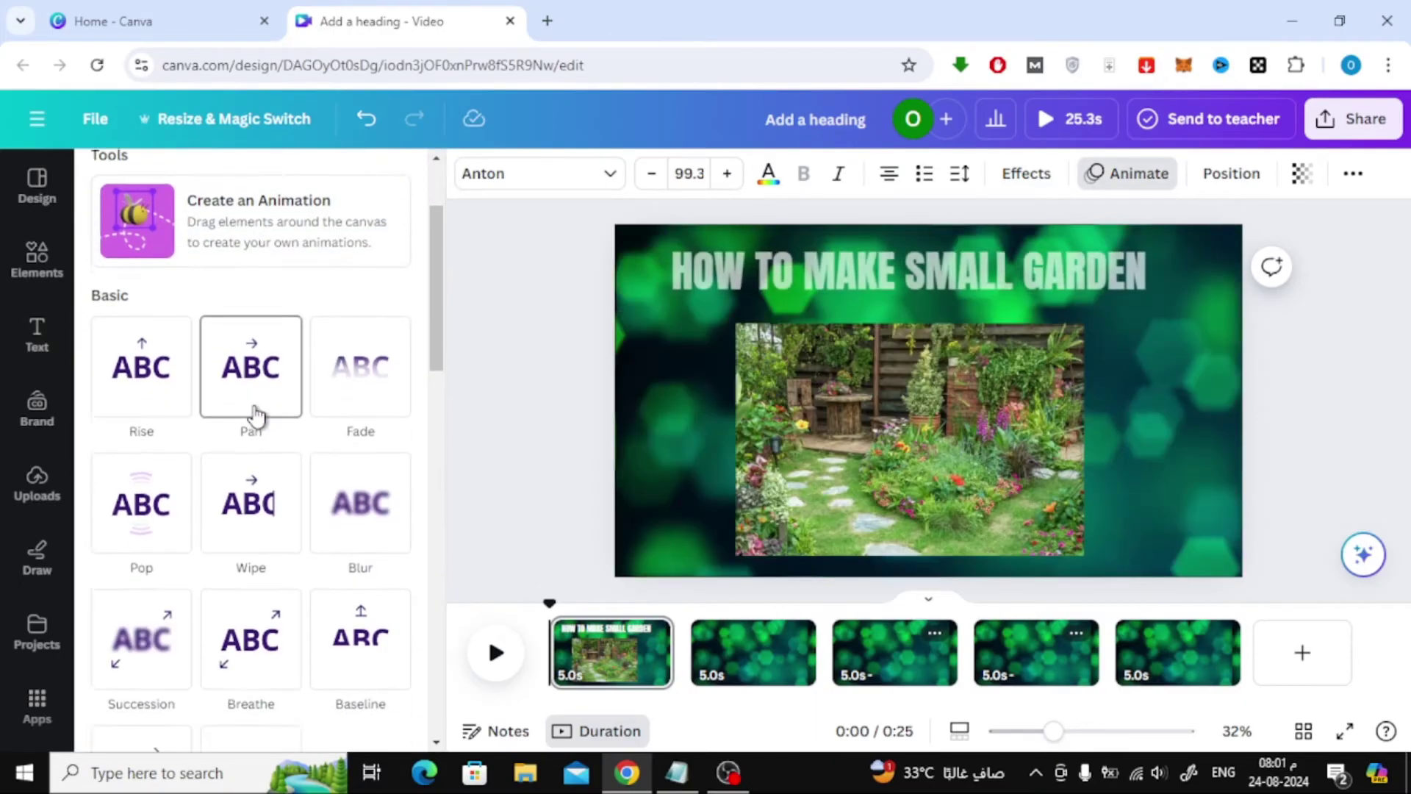
scroll(255, 414, down, 2)
scroll(255, 412, down, 4)
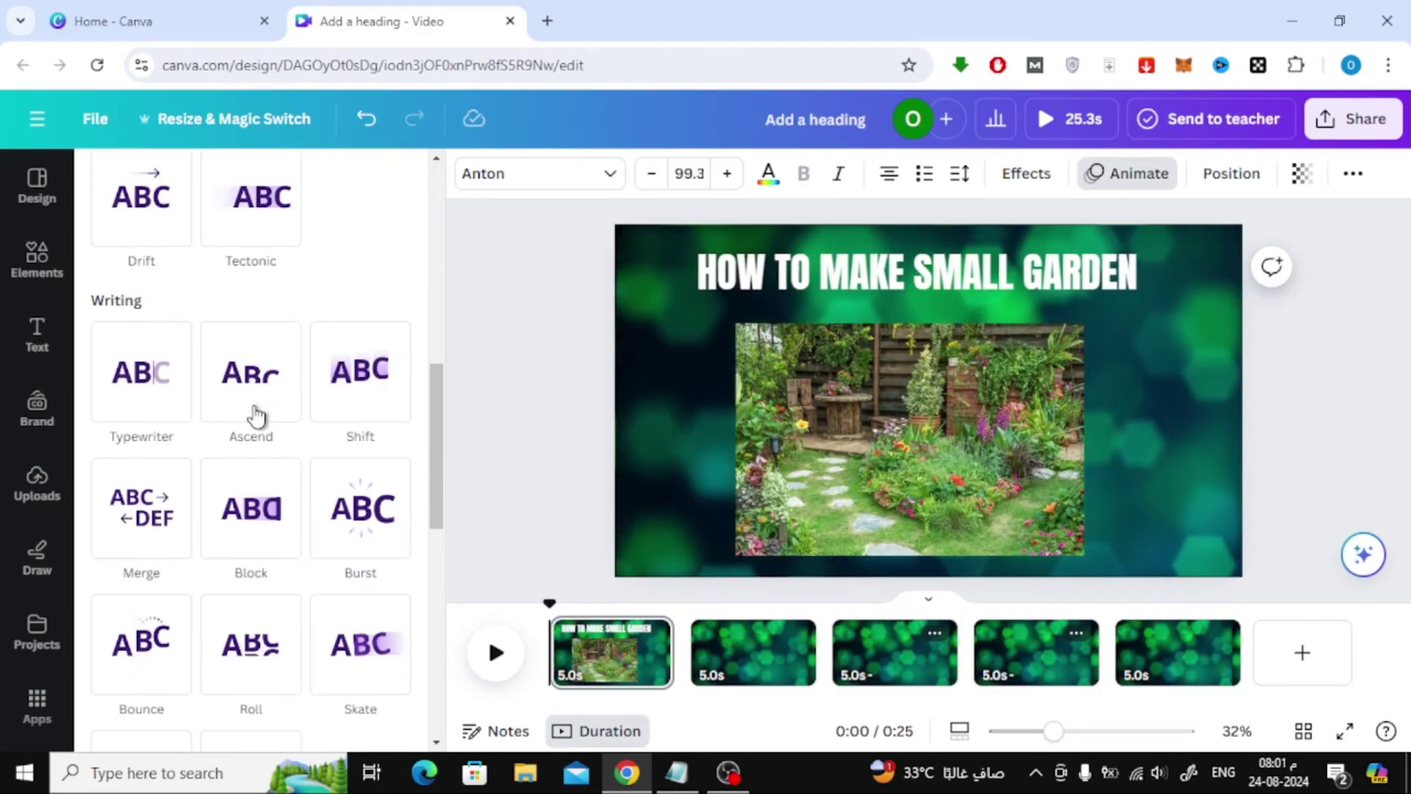
click(148, 396)
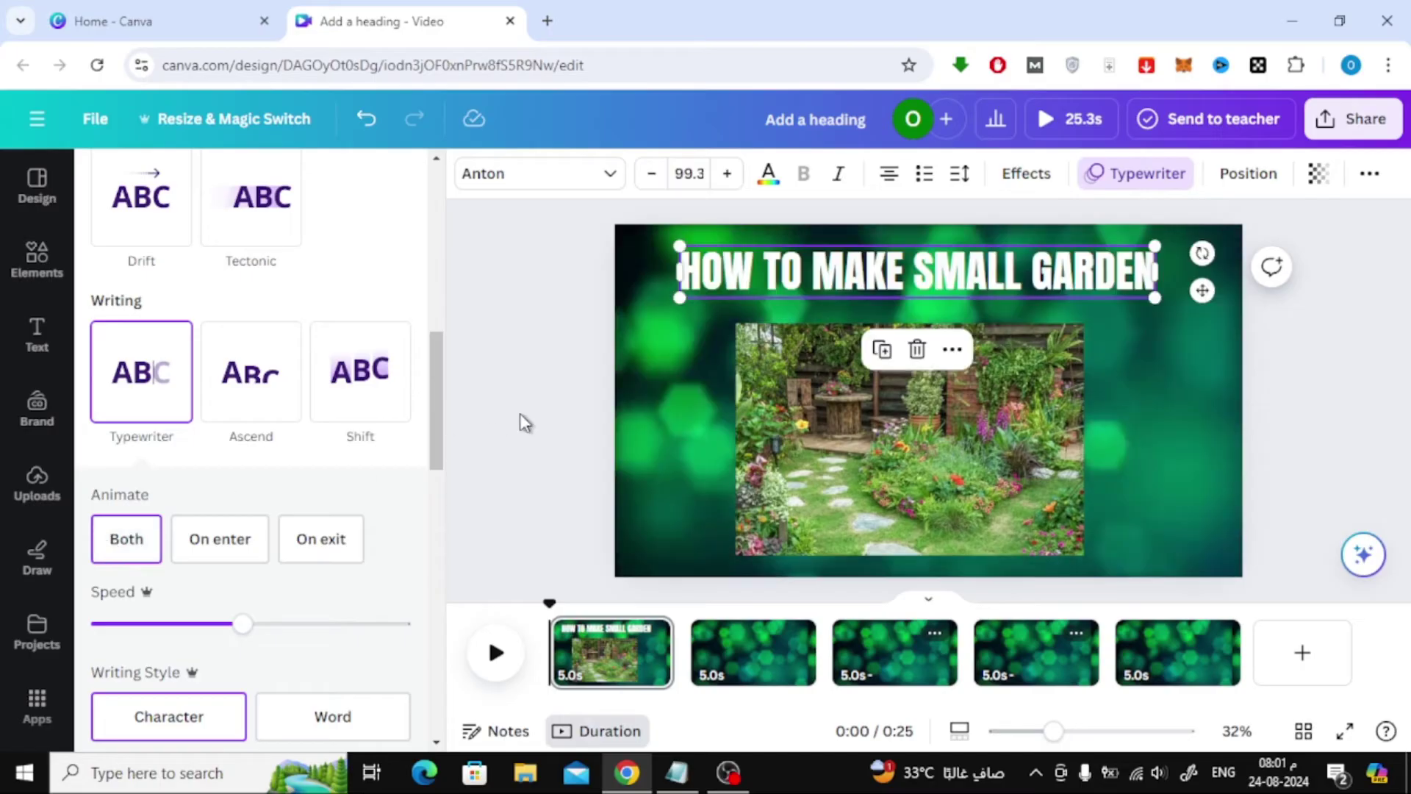
- Apply the Rise animation to the garden photo and play the video from the start
click(978, 419)
scroll(228, 467, up, 9)
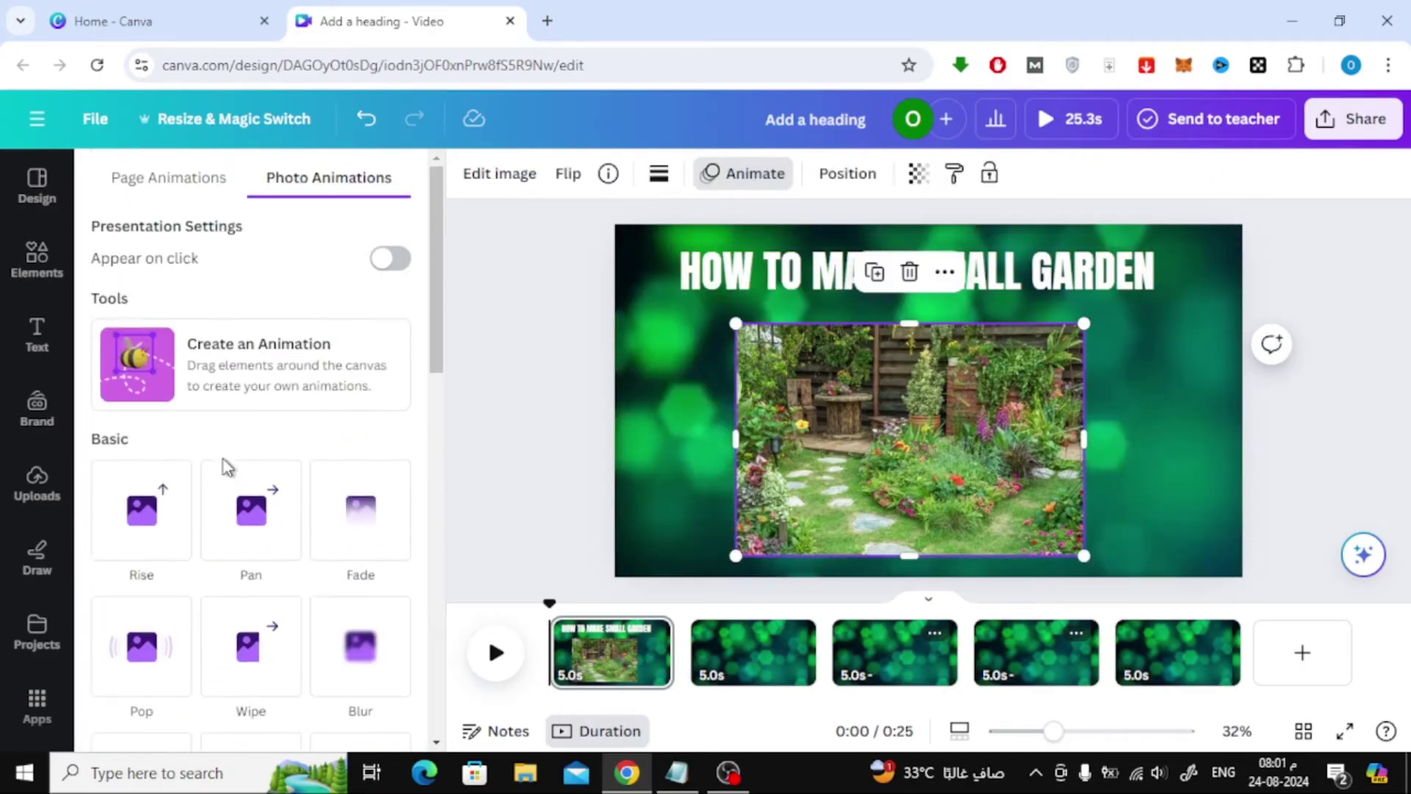
scroll(236, 529, down, 1)
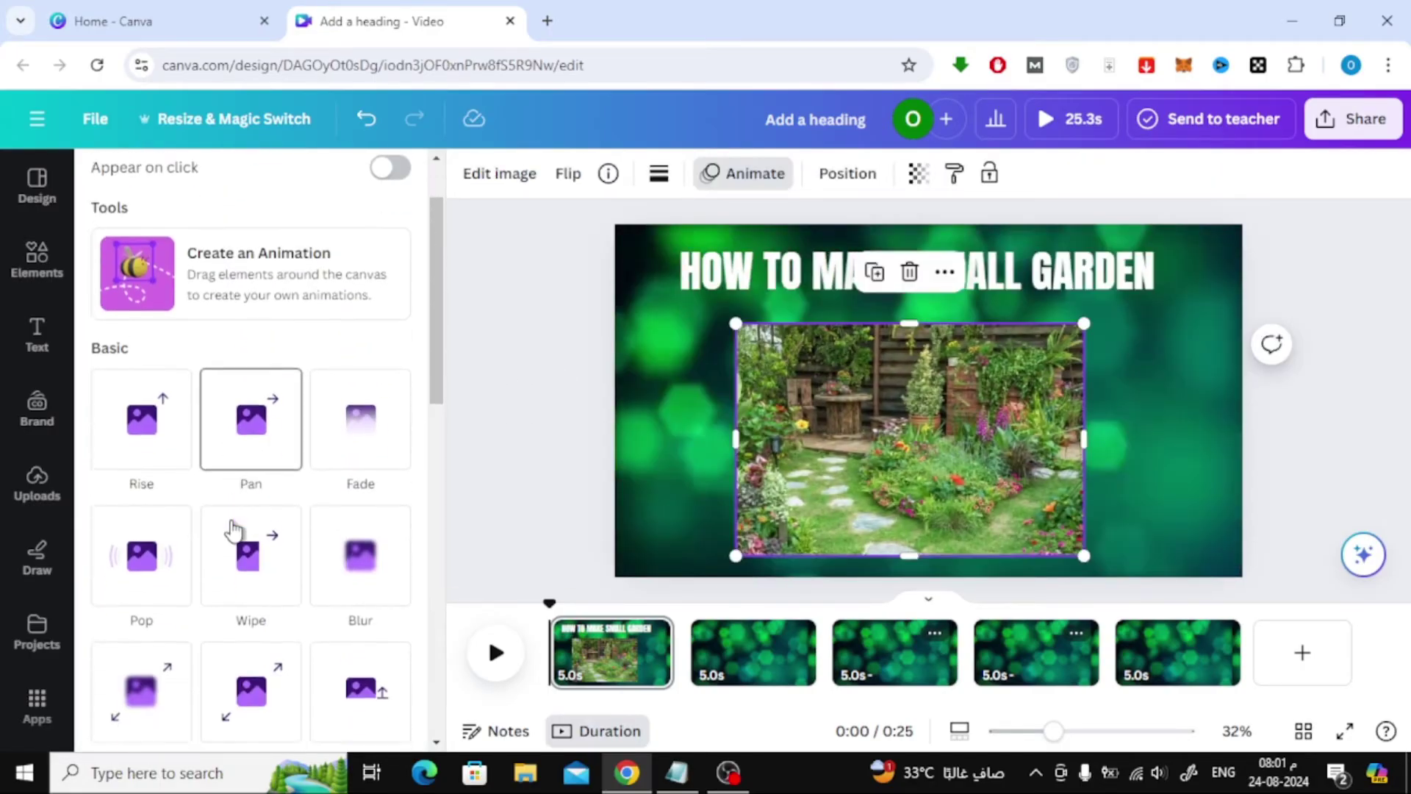
click(136, 407)
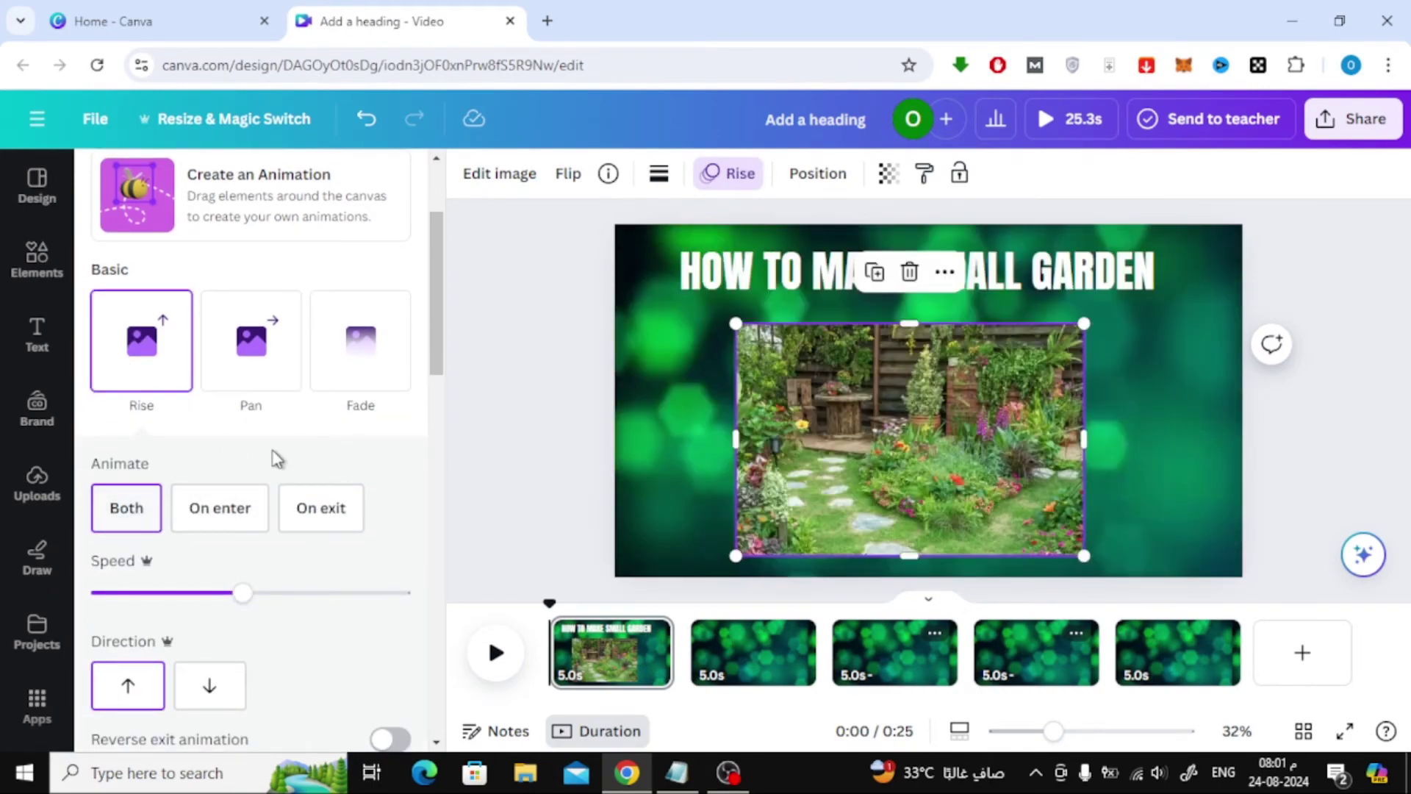
key(Escape)
click(497, 654)
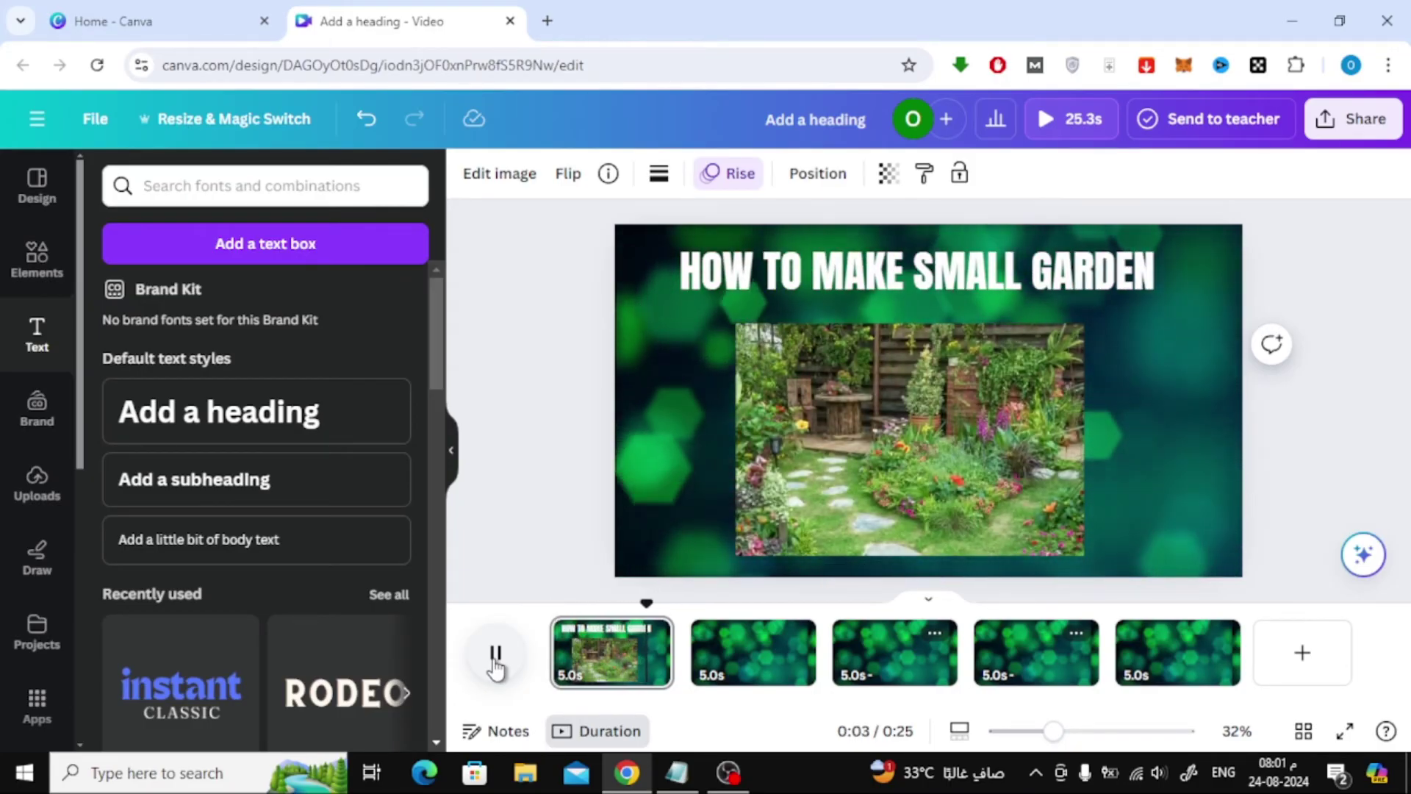
- On page 2, place the gardening tools photo smaller at the left and add a garden fork photo
click(496, 654)
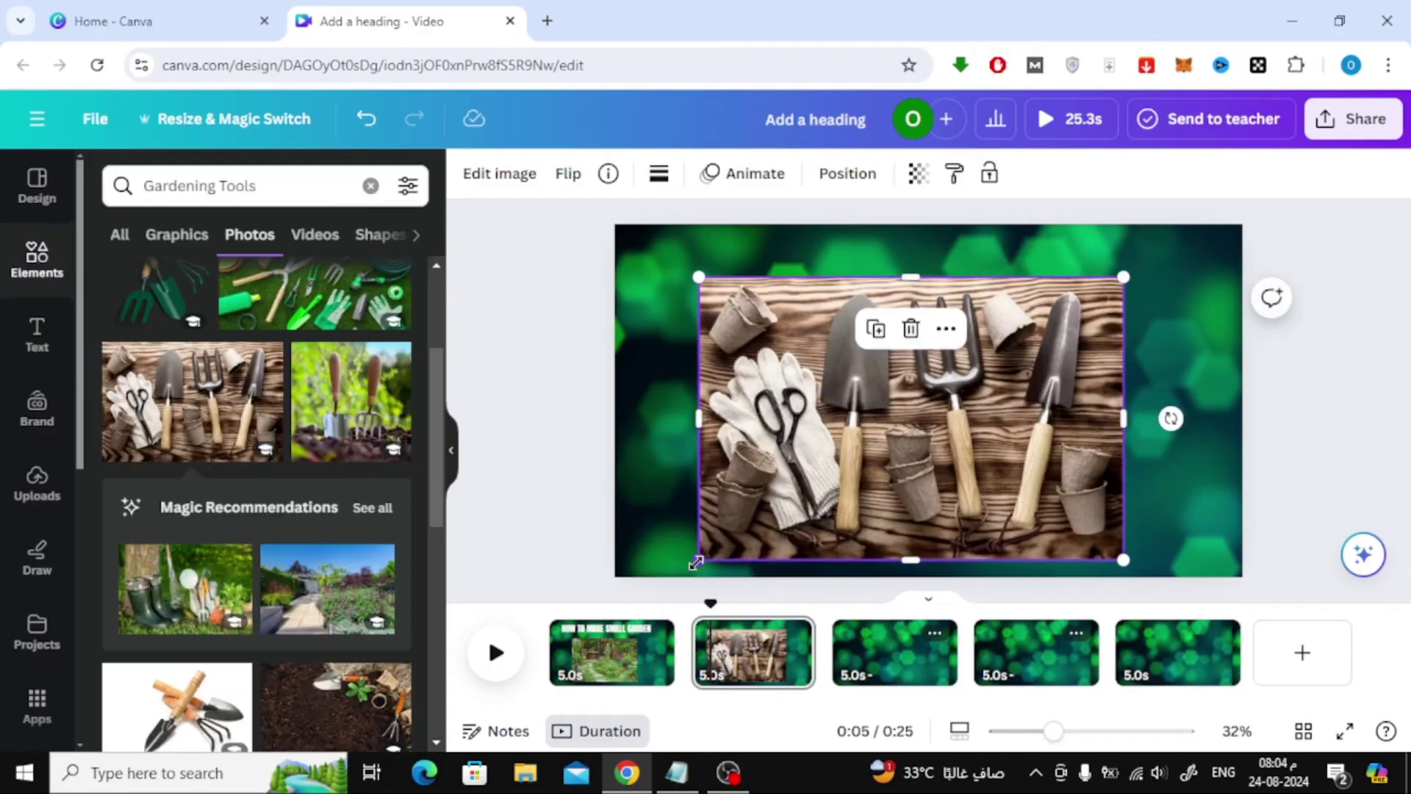
drag(911, 419, 769, 403)
scroll(306, 577, down, 2)
click(351, 308)
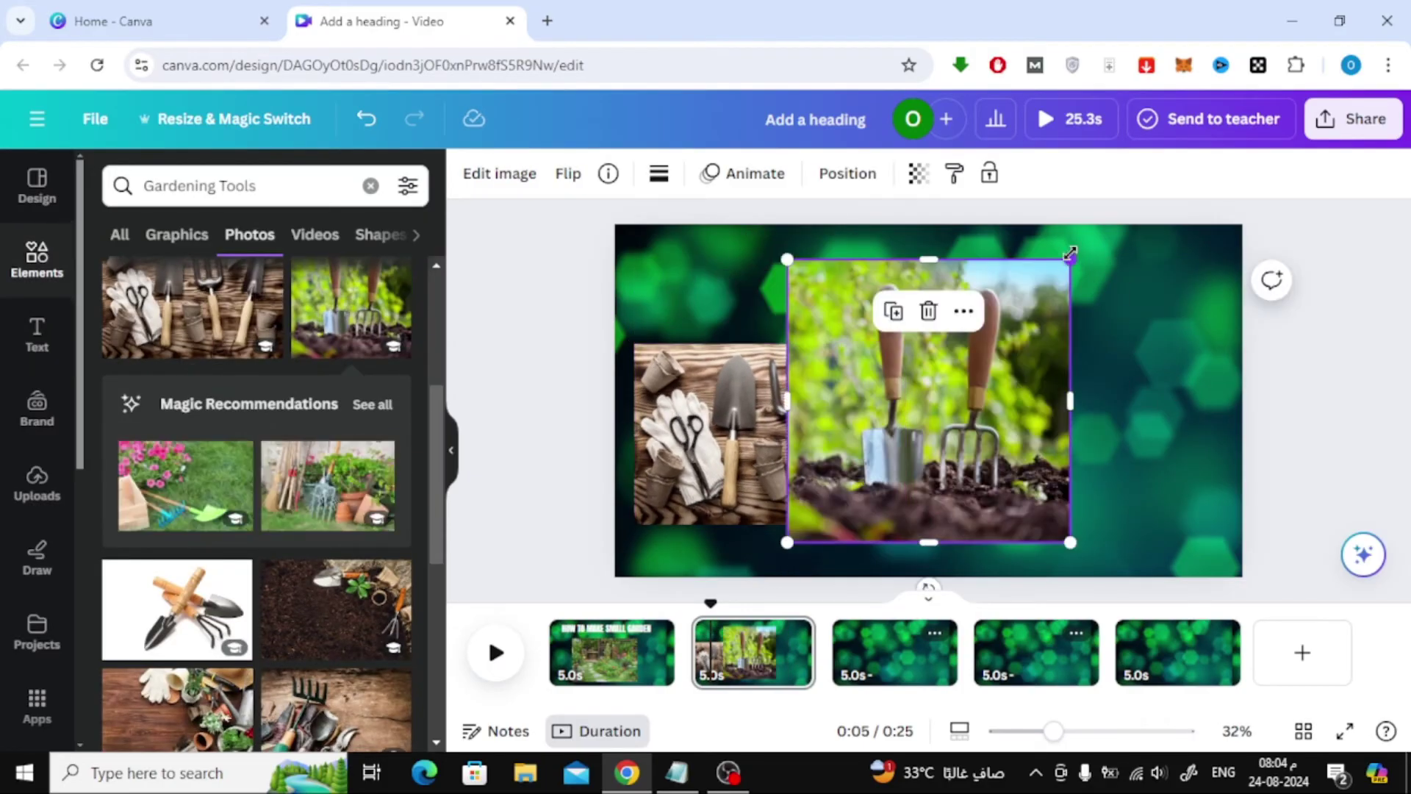
- Add a white, Anton, uppercase 'GARDENING TOOLS' heading at the top-left of page 2
click(34, 346)
key(ctrl+v)
drag(781, 337, 765, 194)
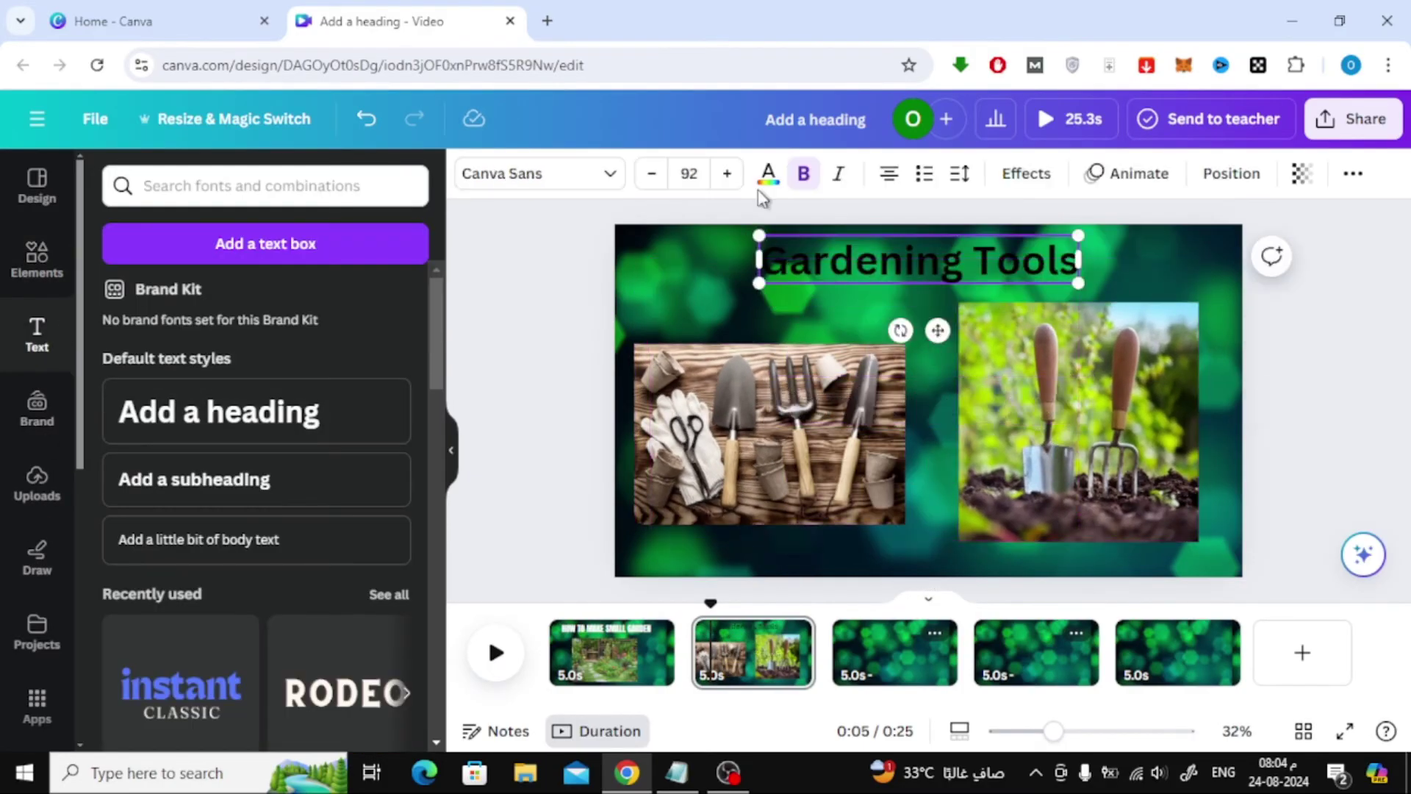
click(768, 173)
click(225, 299)
click(201, 712)
click(525, 189)
click(147, 321)
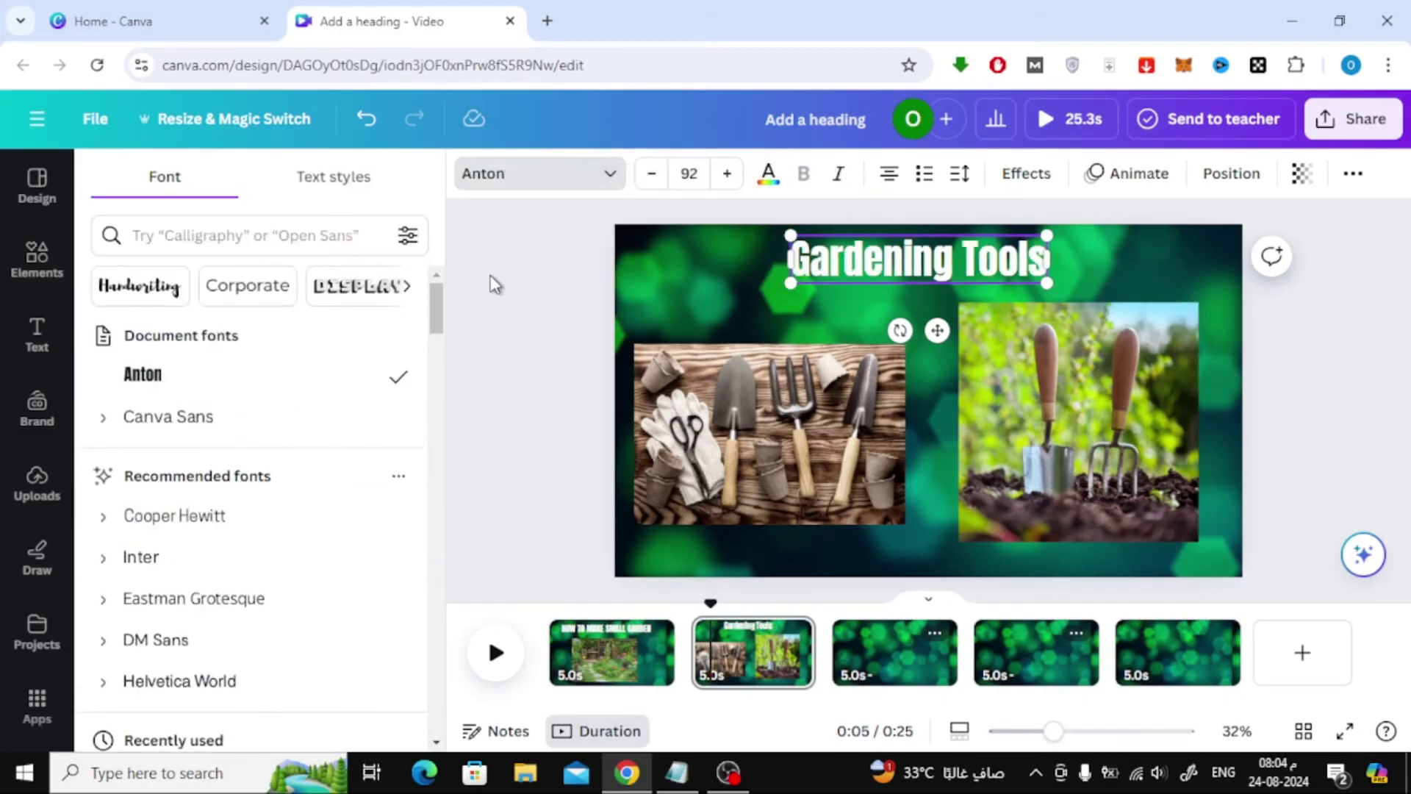
click(1353, 173)
click(921, 268)
drag(921, 267, 774, 279)
- Animate the right garden fork photo with Drift and the heading with Block
click(771, 434)
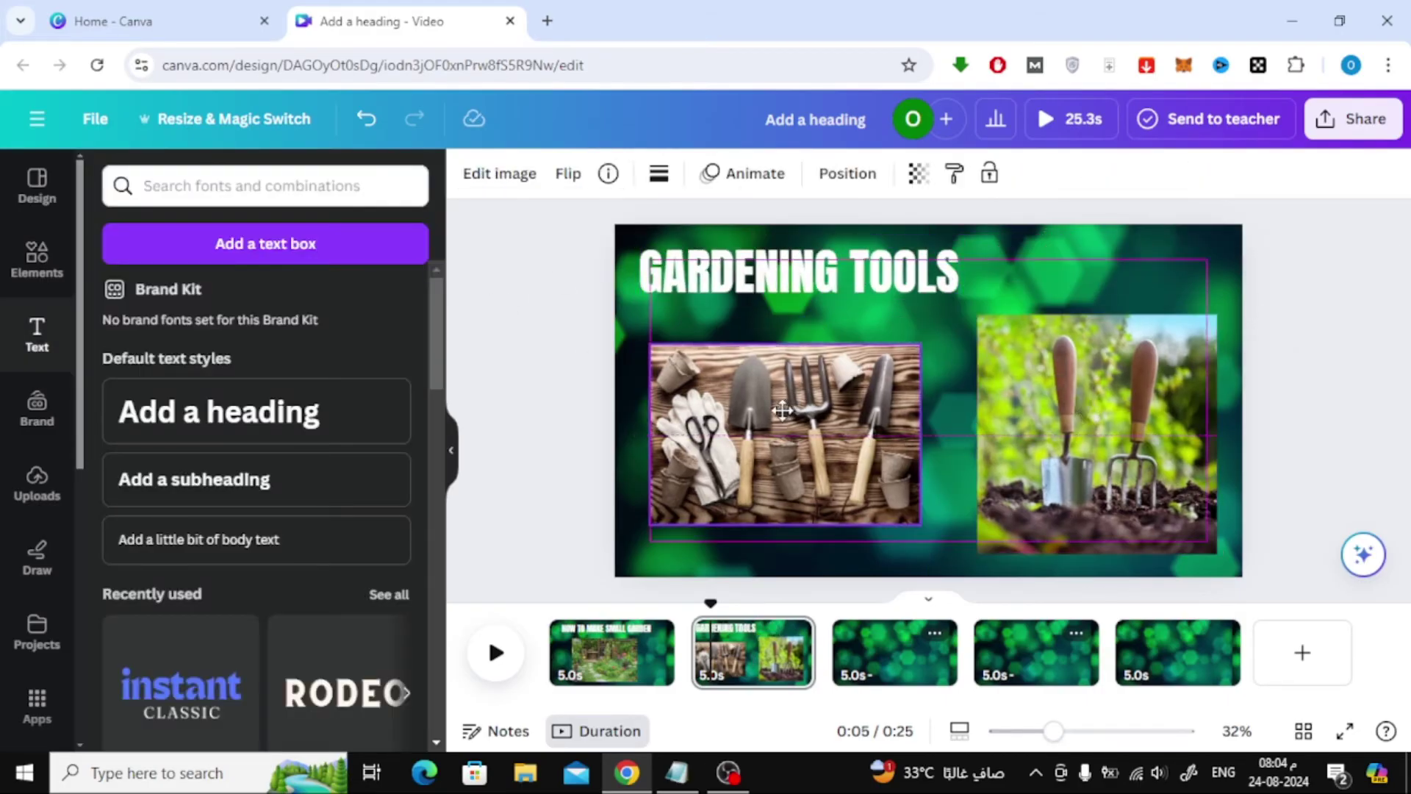
click(743, 174)
scroll(158, 581, down, 3)
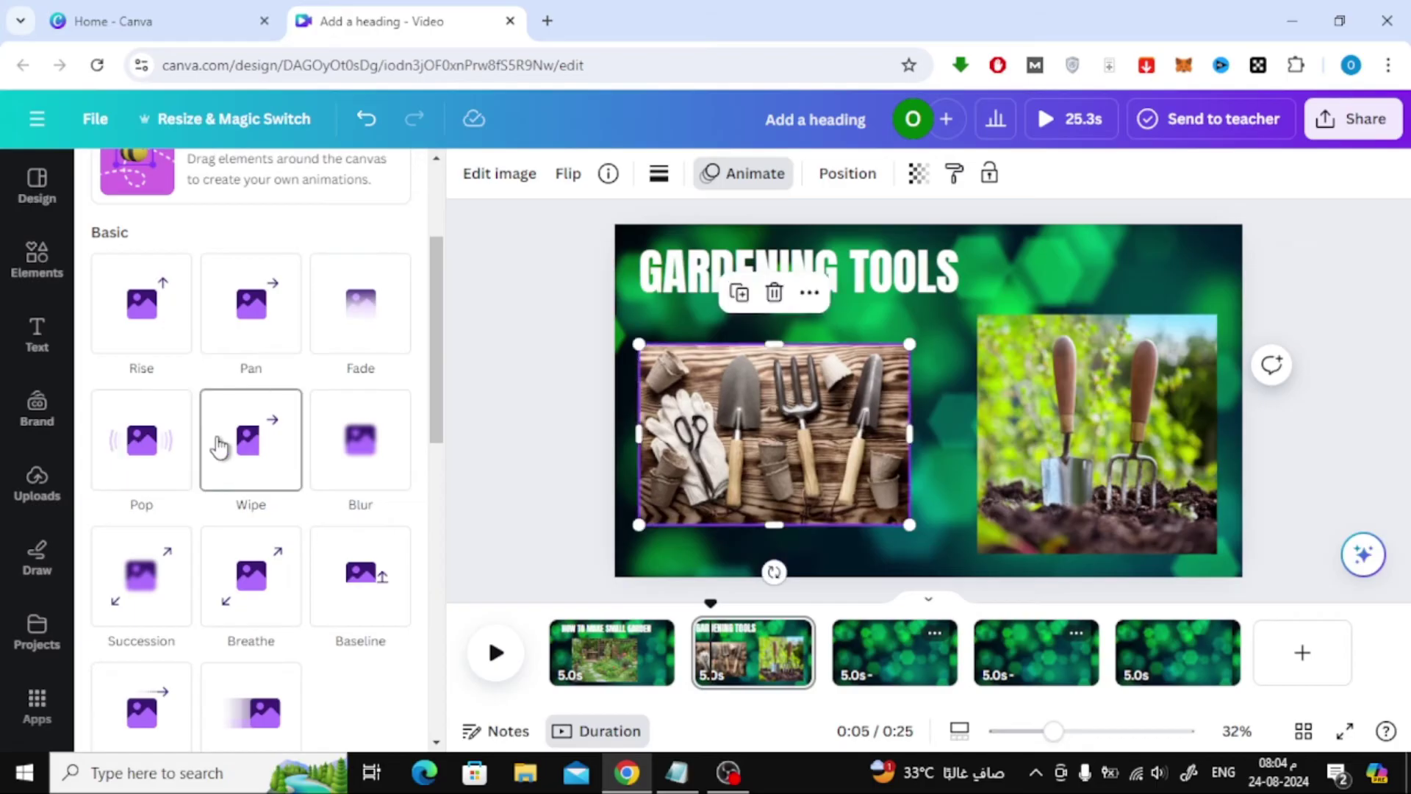
click(1096, 434)
scroll(158, 589, down, 2)
click(156, 602)
key(Tab)
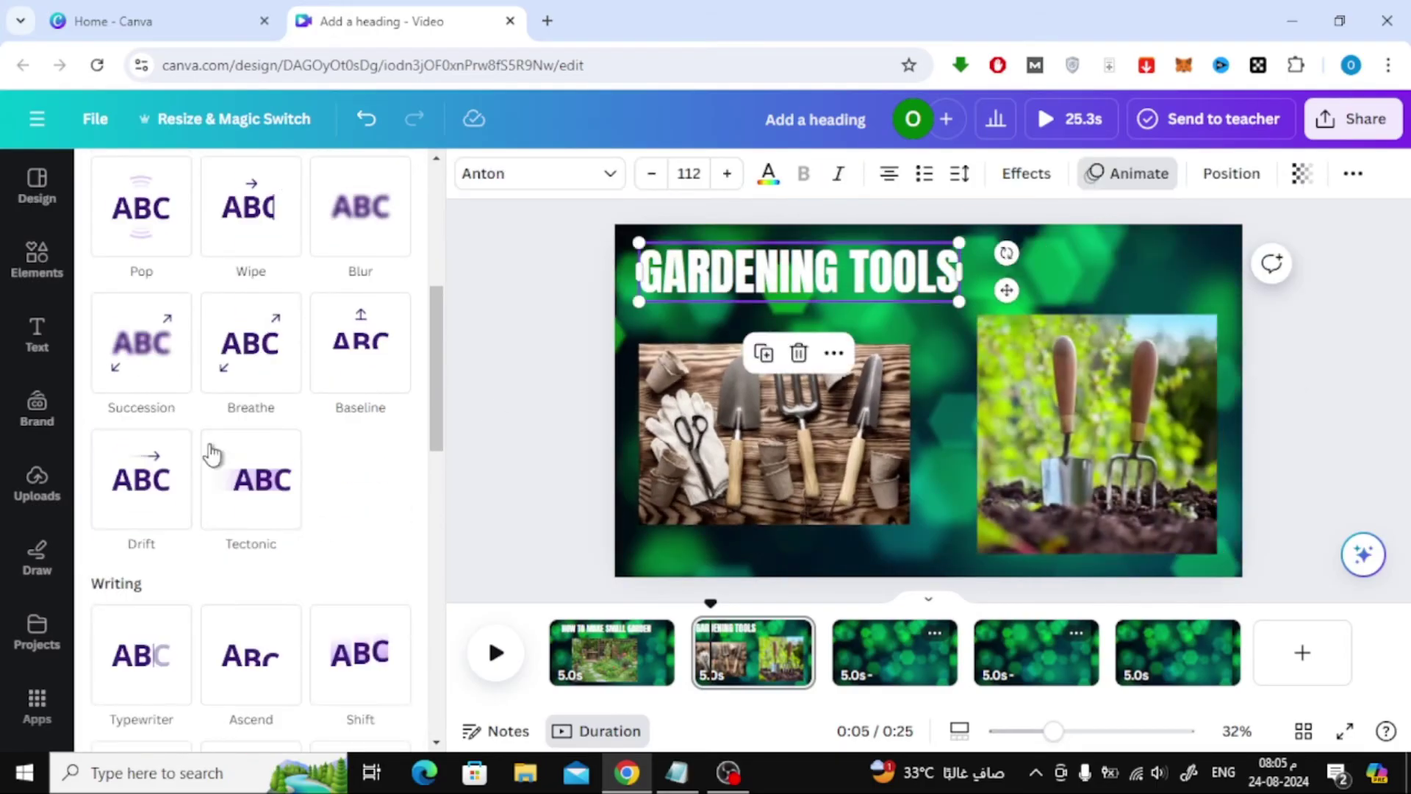
scroll(208, 456, down, 5)
click(257, 514)
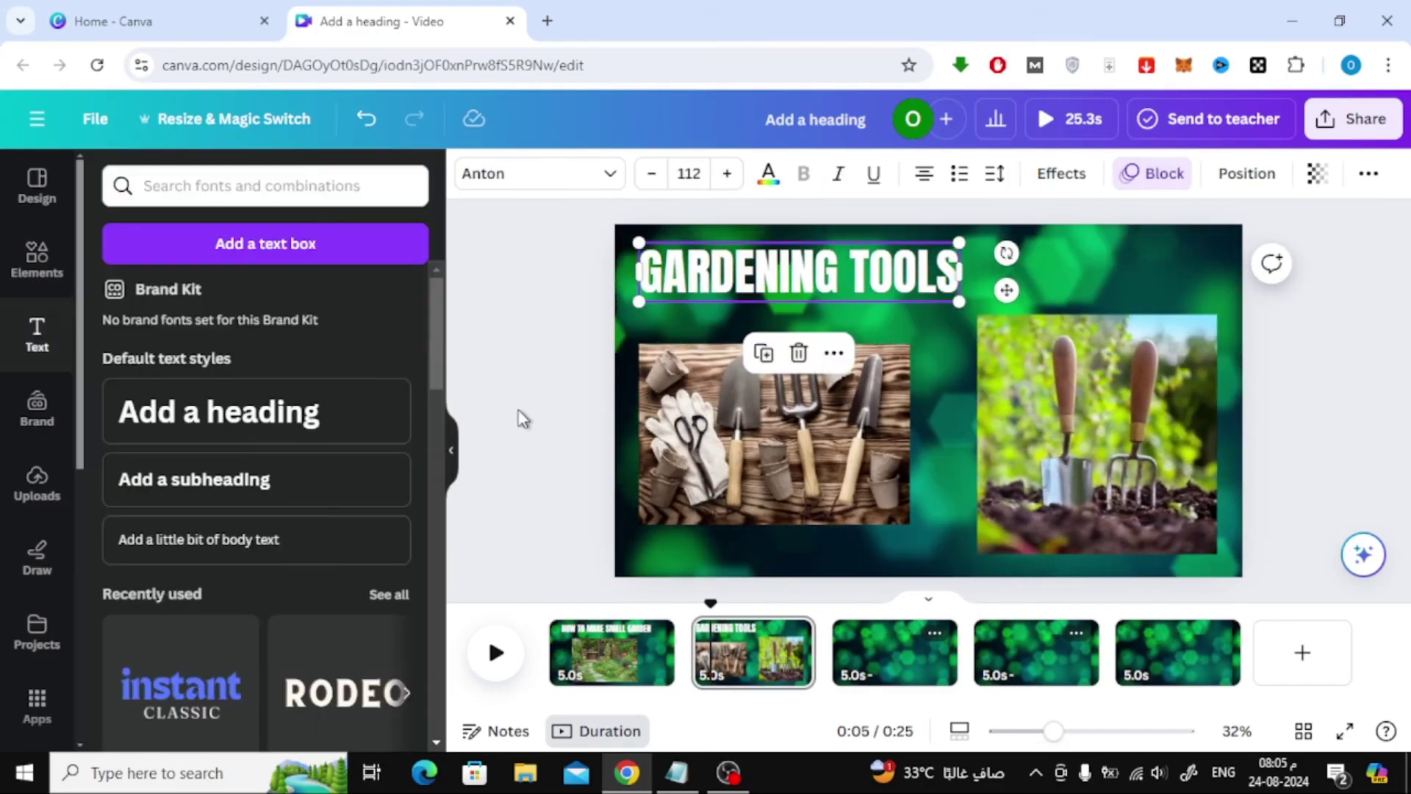
- Deselect the SOIL PREPARATION heading and preview the 25.3-second video full screen
click(896, 662)
click(677, 772)
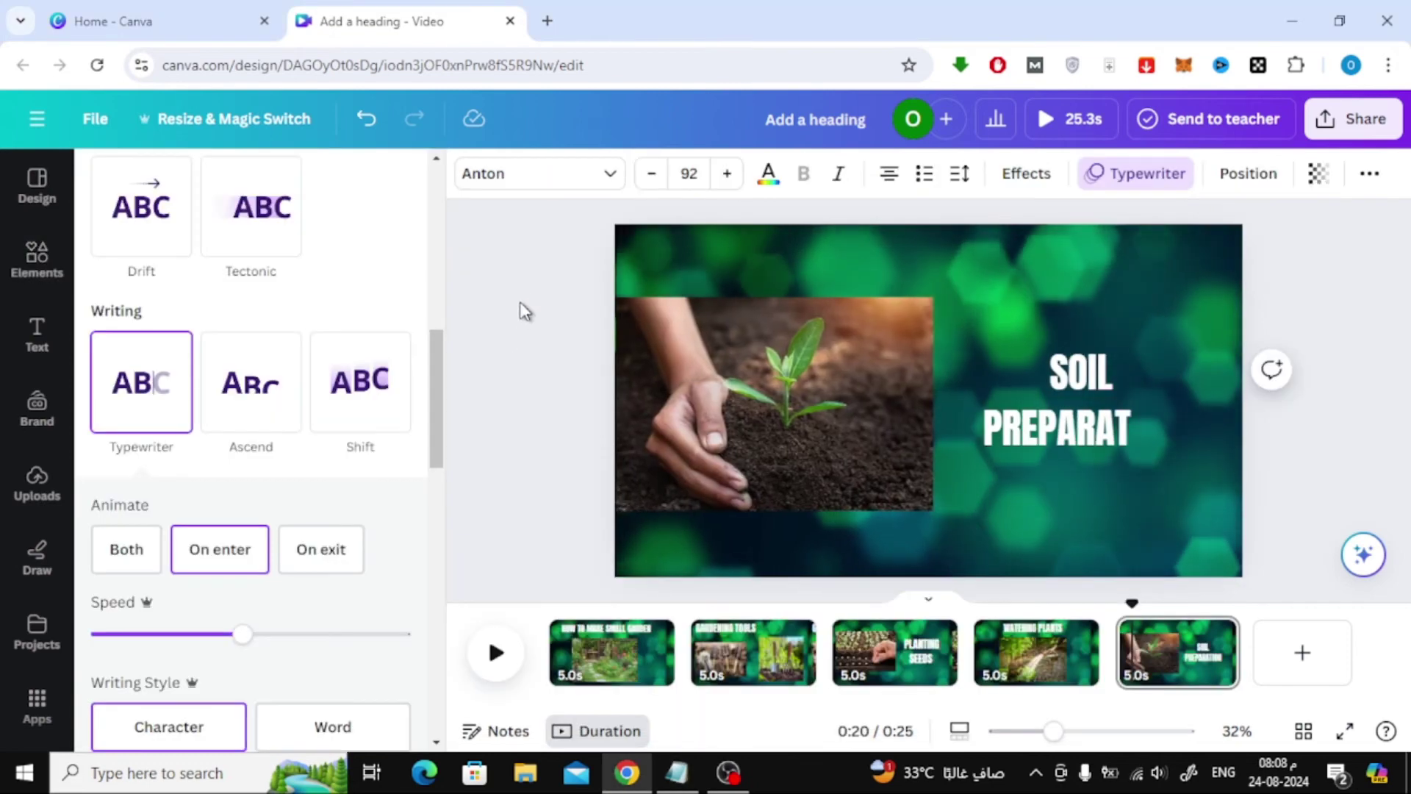
click(634, 272)
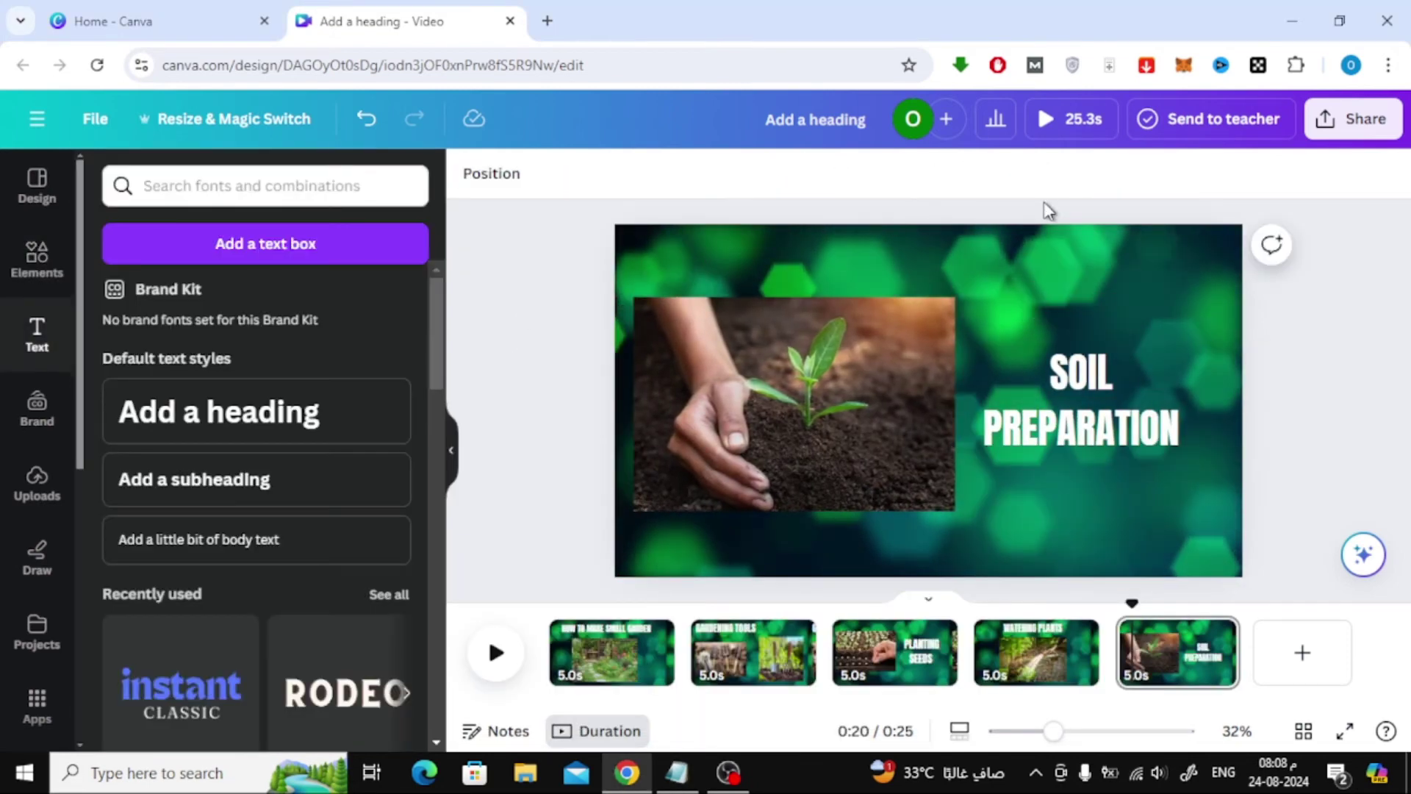
click(1068, 137)
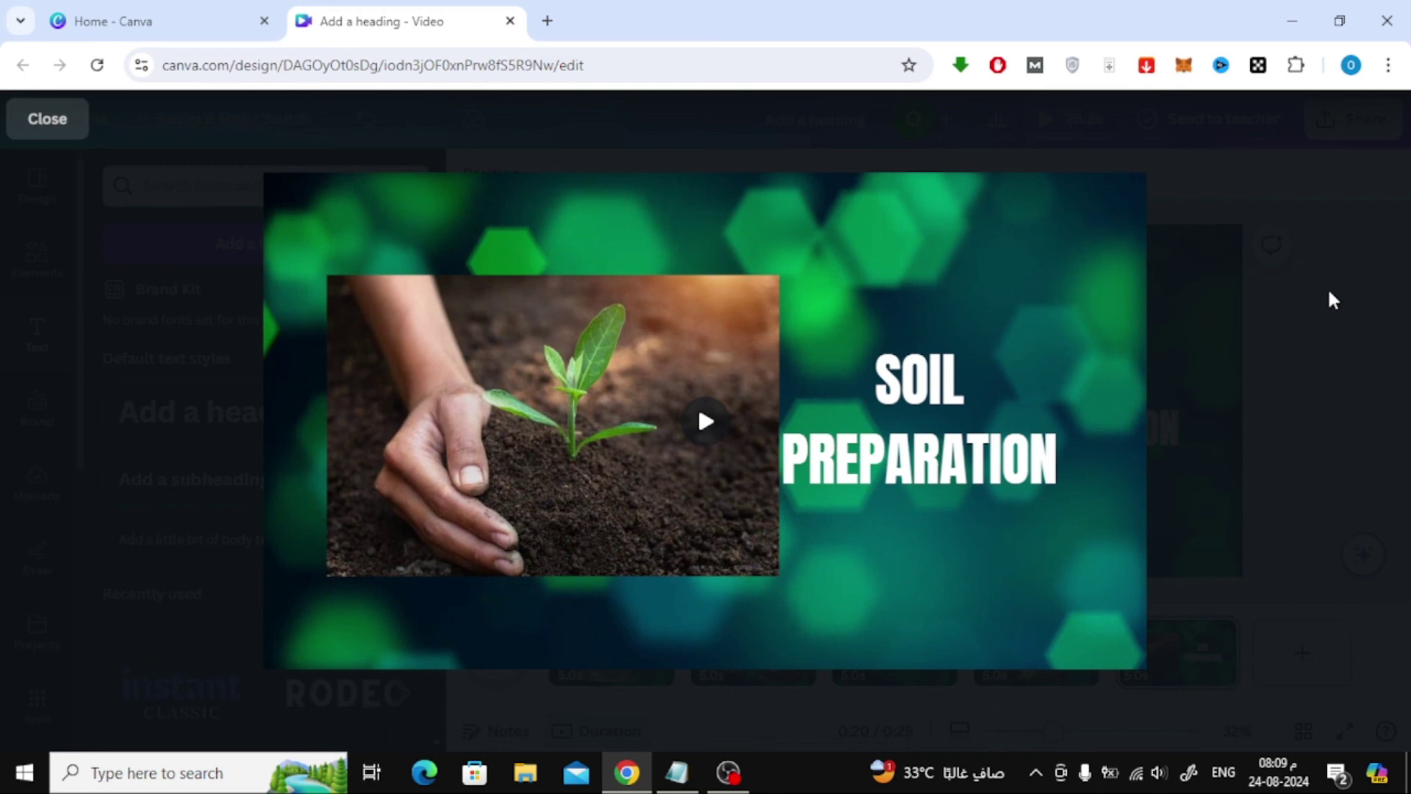
- Exit the full-screen preview and open the MP4 Video 1080p download settings for all 5 pages
click(1327, 287)
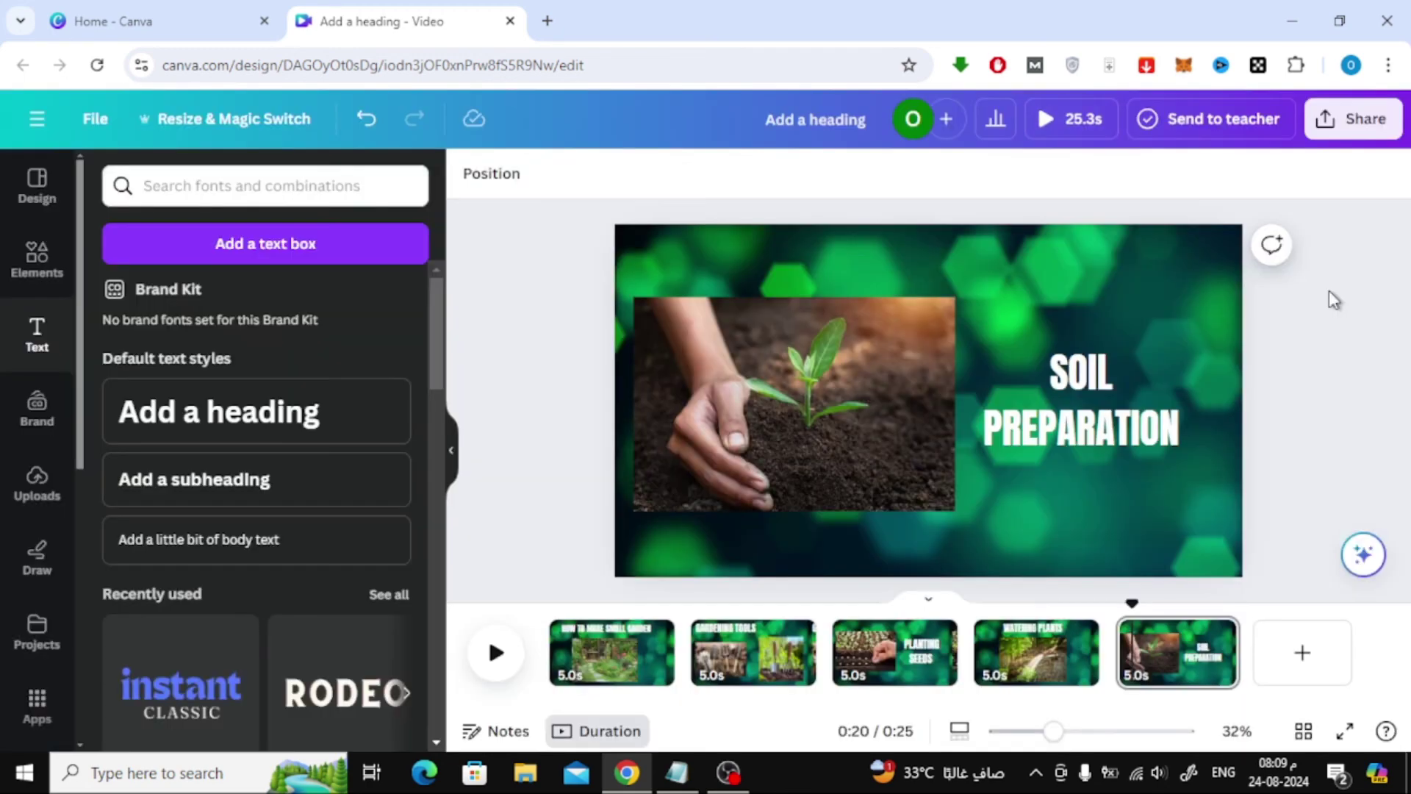
click(1353, 136)
scroll(1160, 321, down, 2)
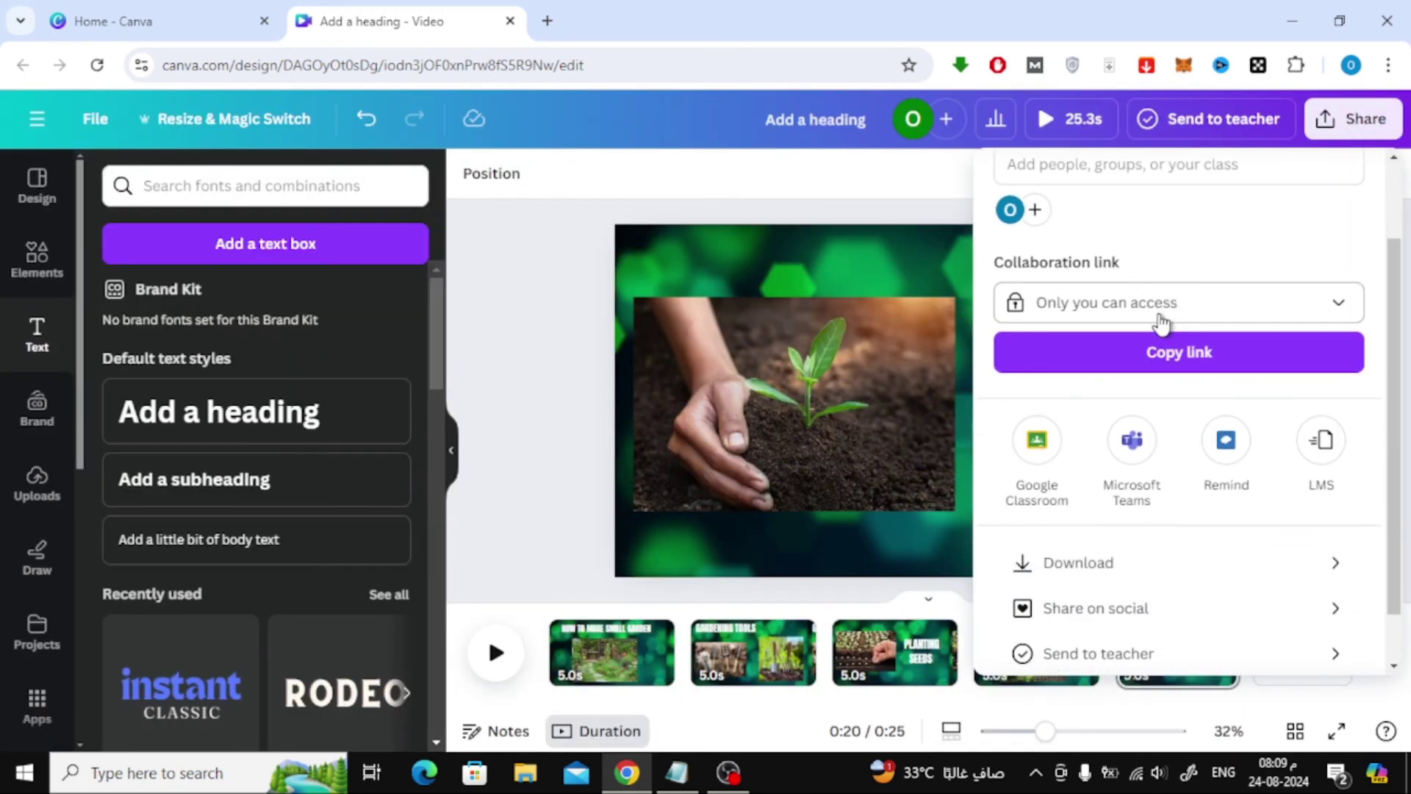
scroll(1165, 329, down, 1)
click(1148, 513)
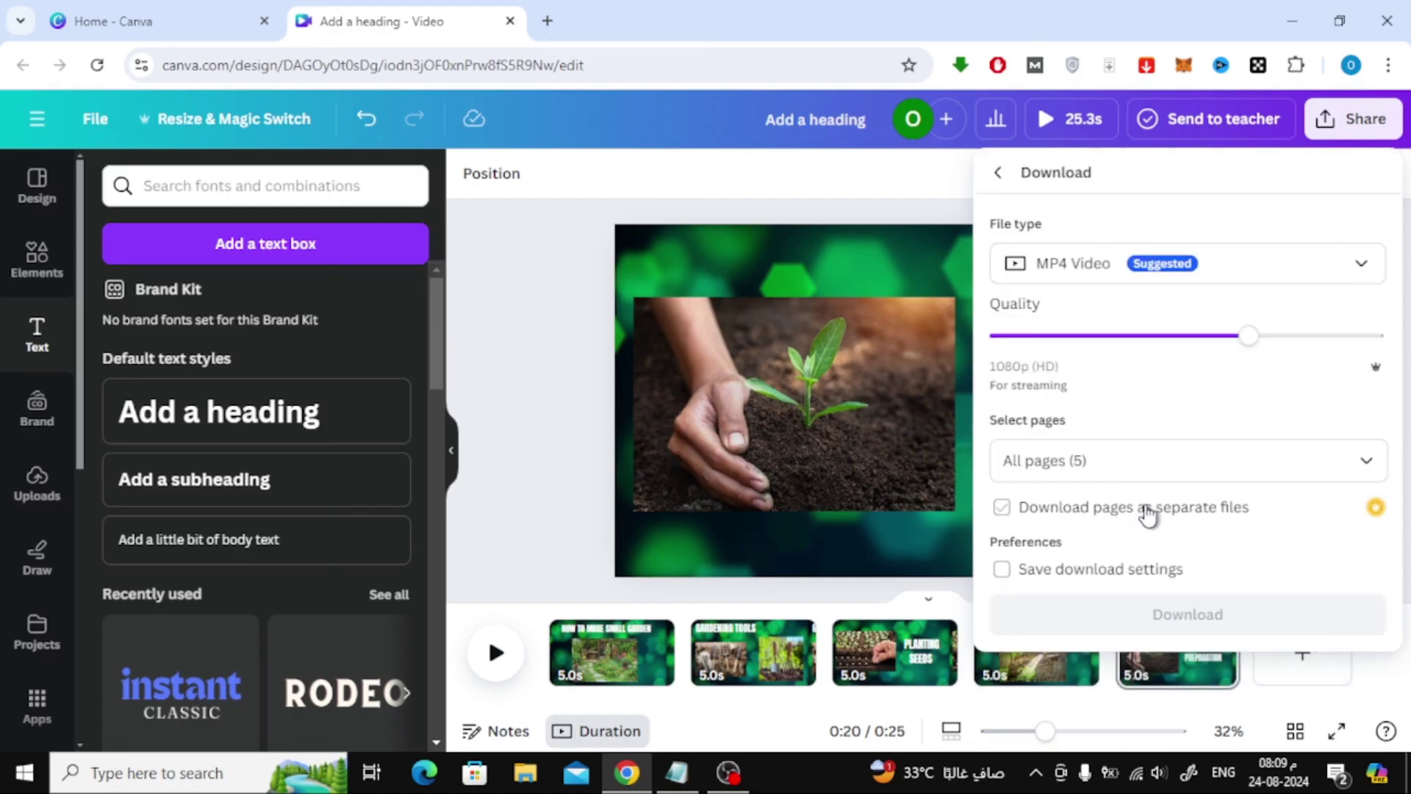